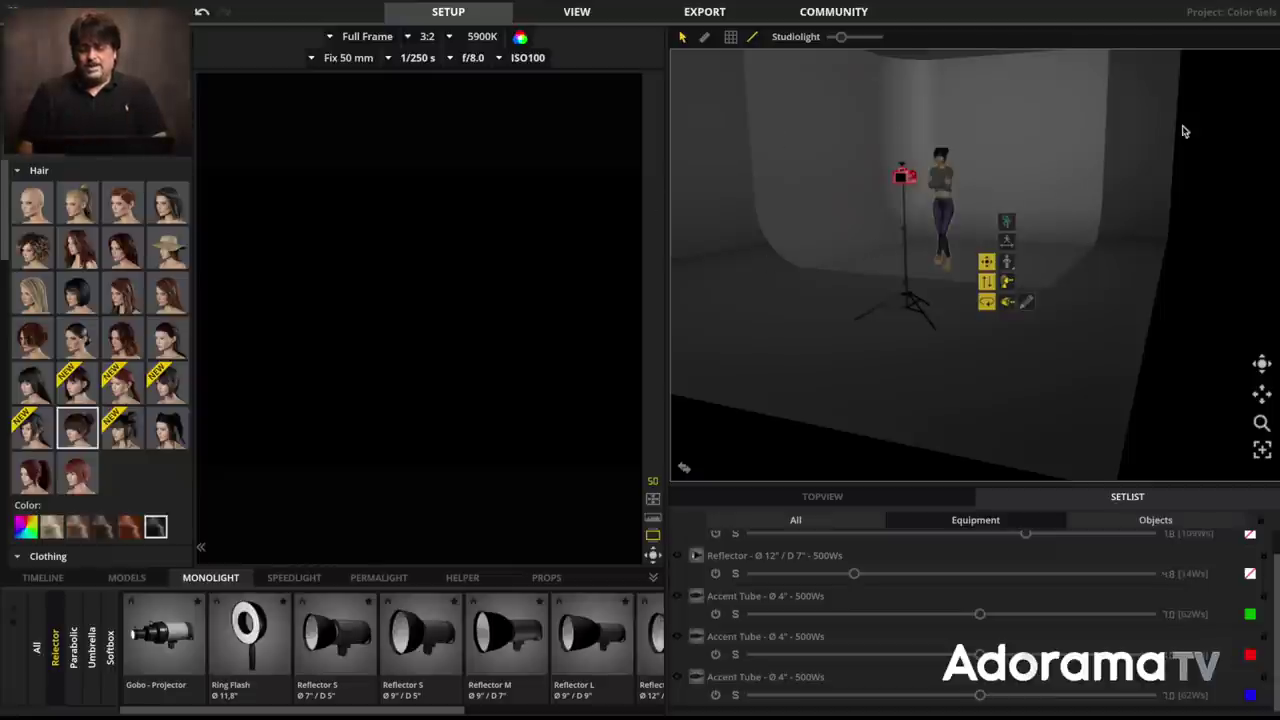
# Step: Browse the equipment library's monolight reflectors, speedlights and permanent lights to see which light sources are available
pyautogui.click(1098, 322)
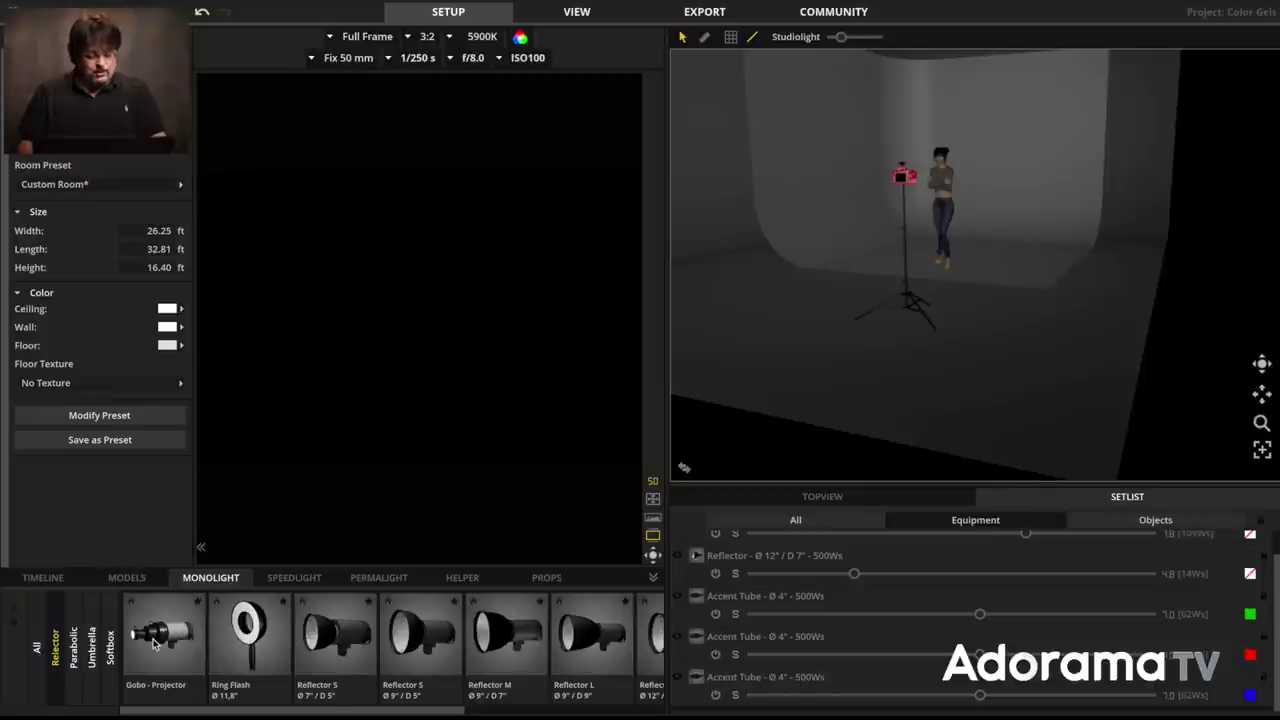
pyautogui.scroll(-3, 442, 636)
pyautogui.scroll(3, 442, 638)
pyautogui.scroll(-3, 420, 625)
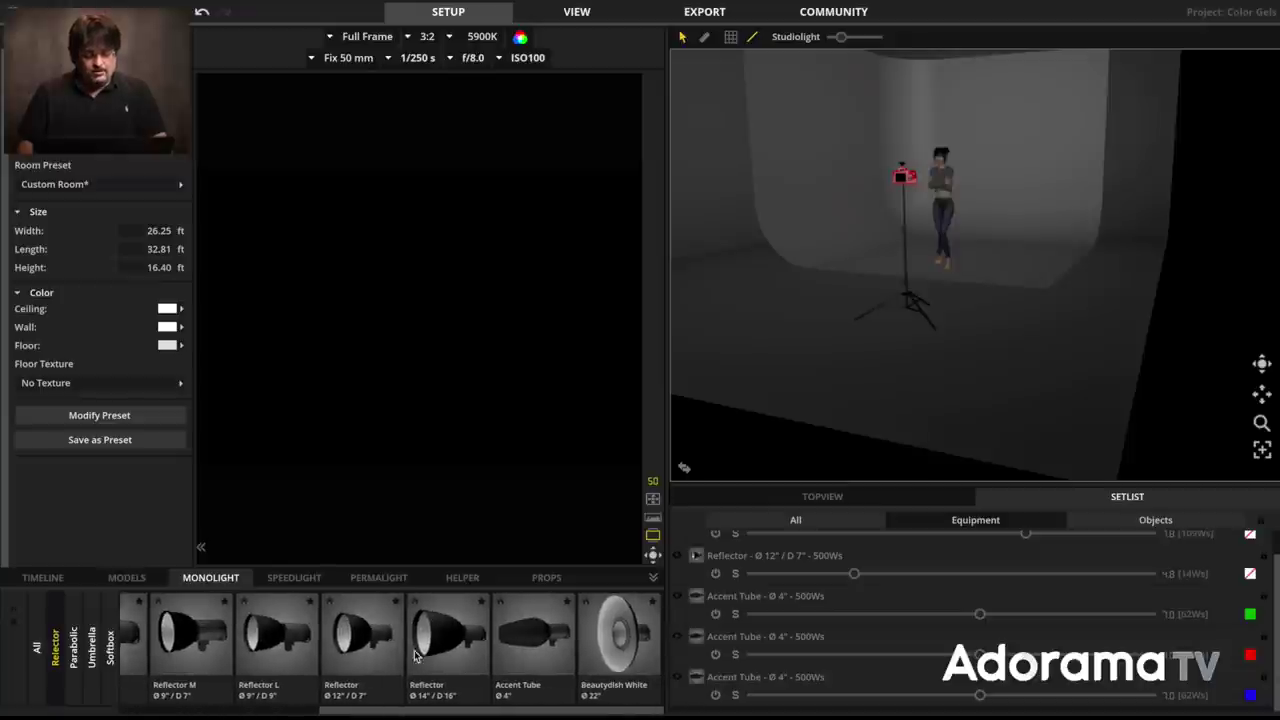
pyautogui.click(284, 580)
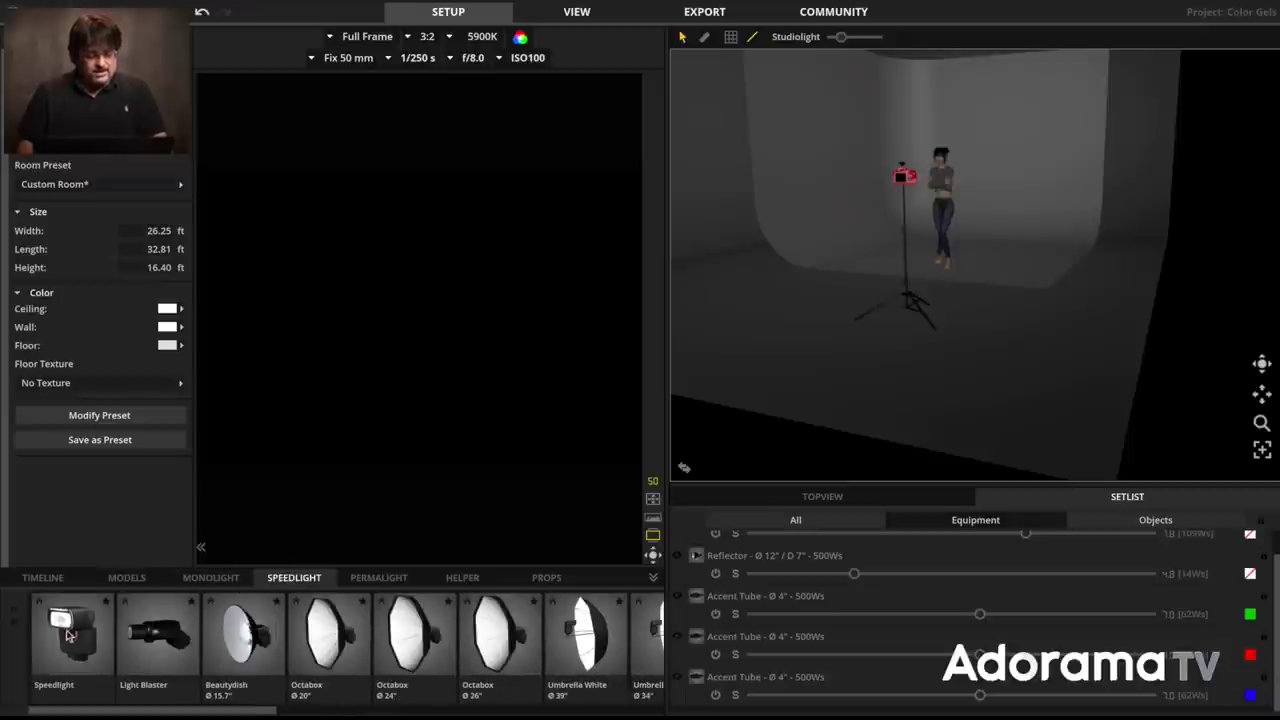
pyautogui.click(385, 579)
pyautogui.scroll(-3, 255, 640)
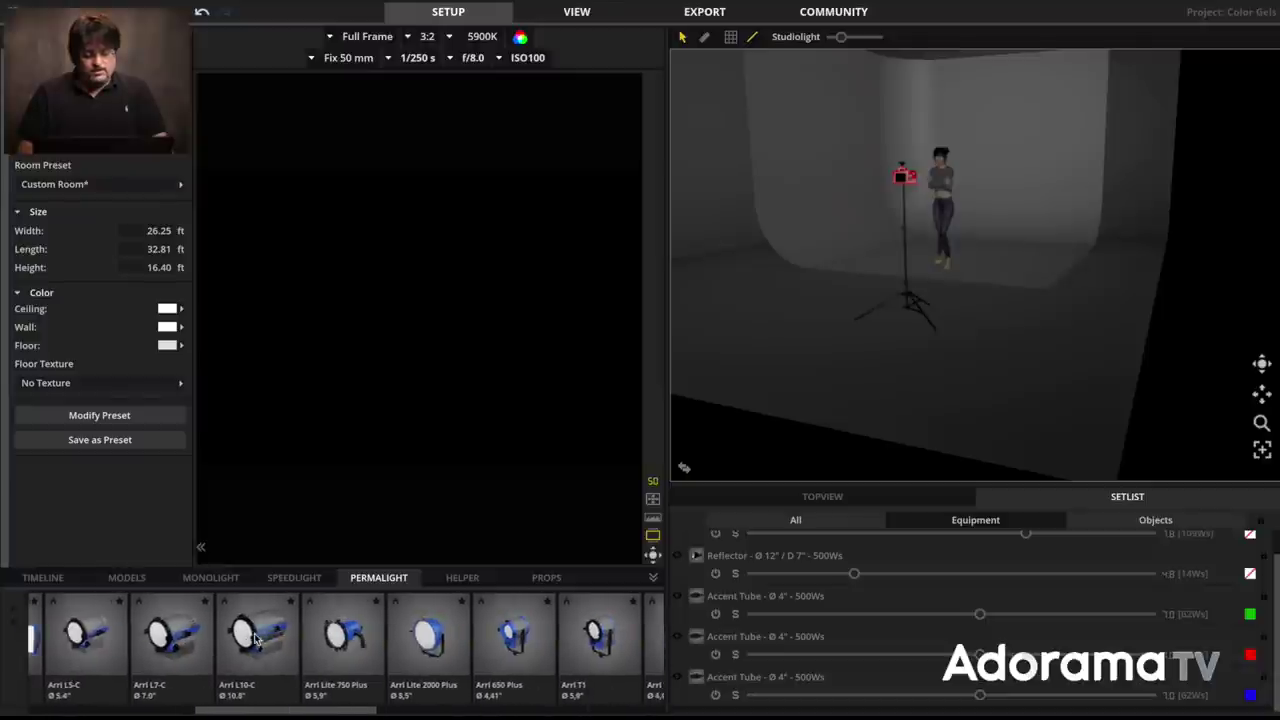
pyautogui.scroll(-10, 255, 640)
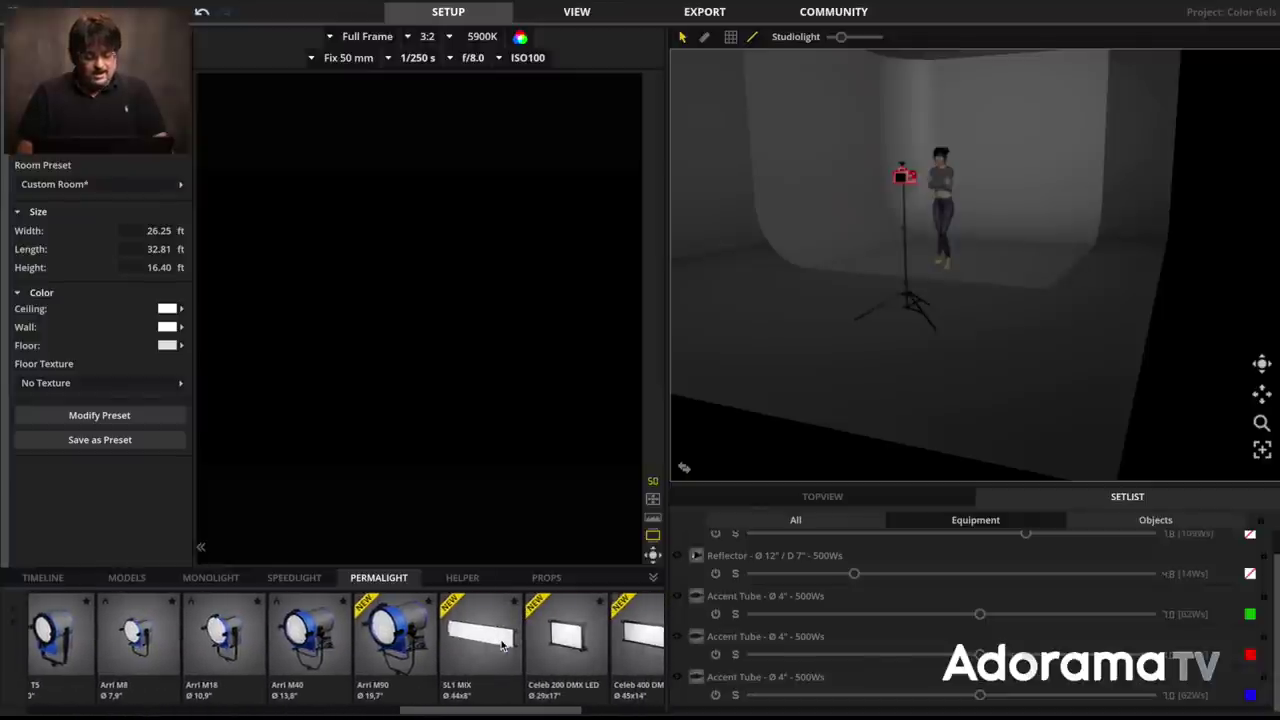
pyautogui.scroll(-3, 467, 623)
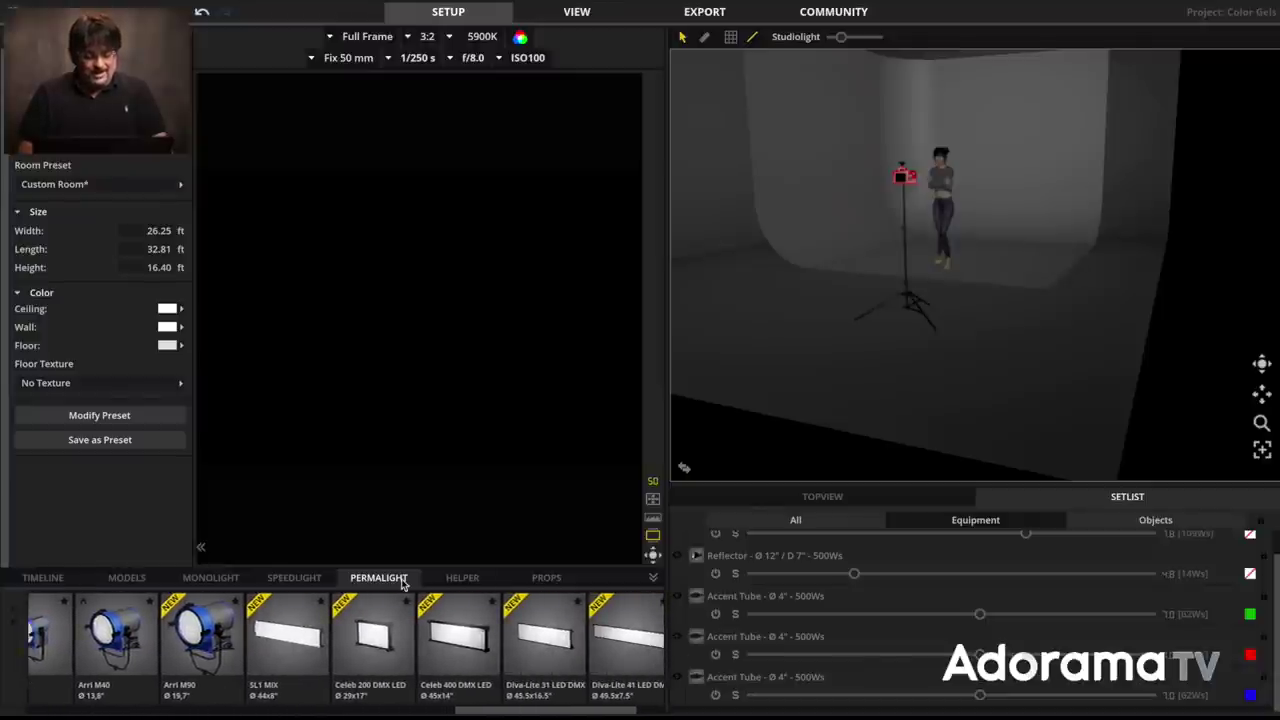
# Step: Browse the library's helper items, props and available models
pyautogui.click(458, 579)
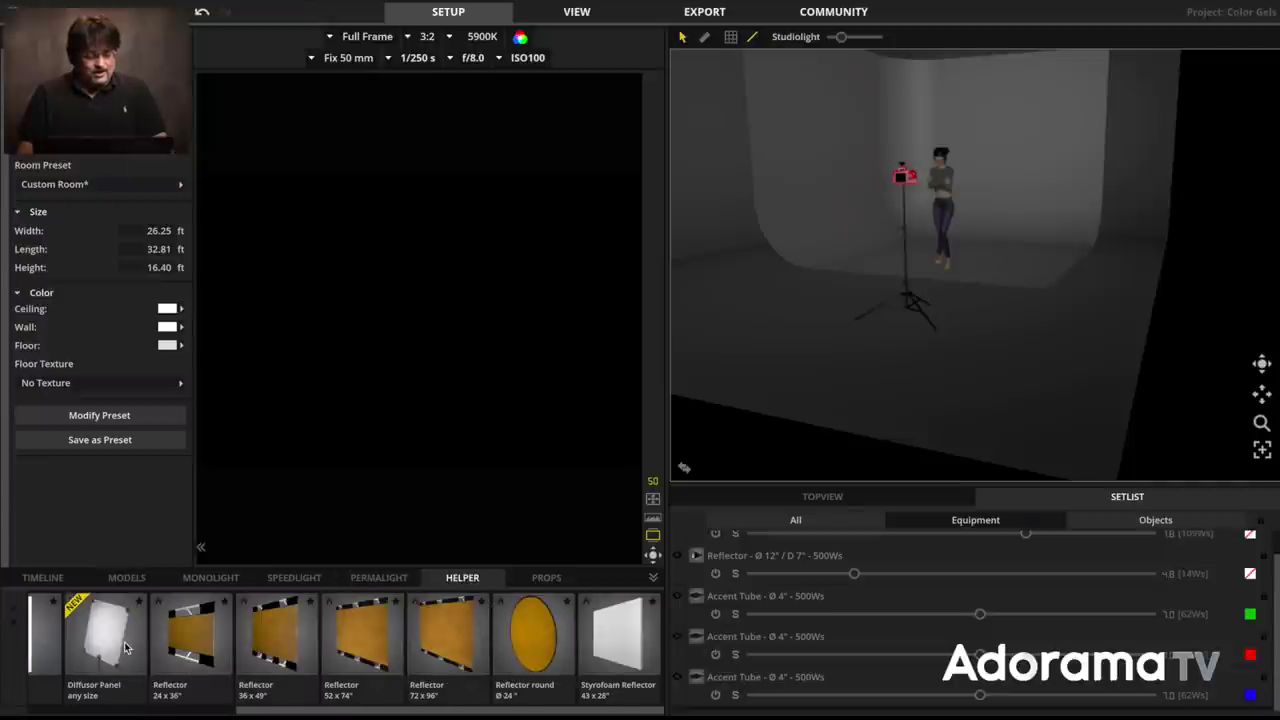
pyautogui.scroll(5, 570, 640)
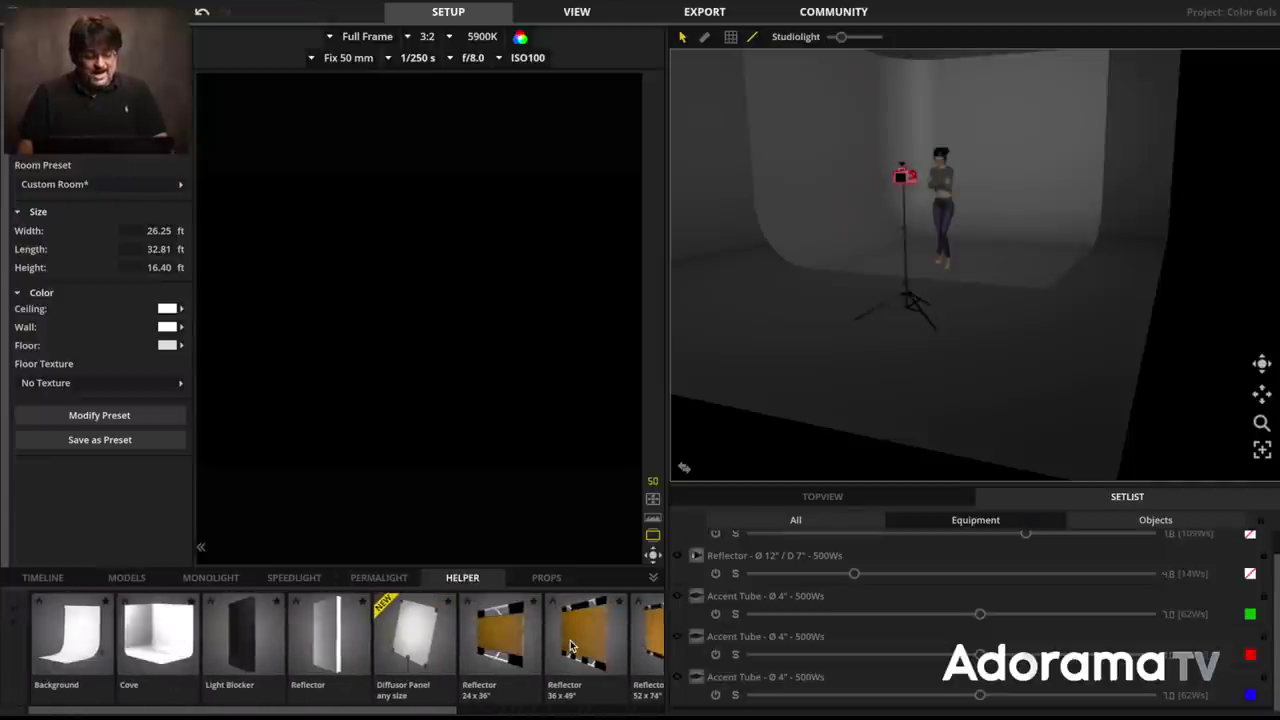
pyautogui.click(555, 582)
pyautogui.scroll(-10, 312, 645)
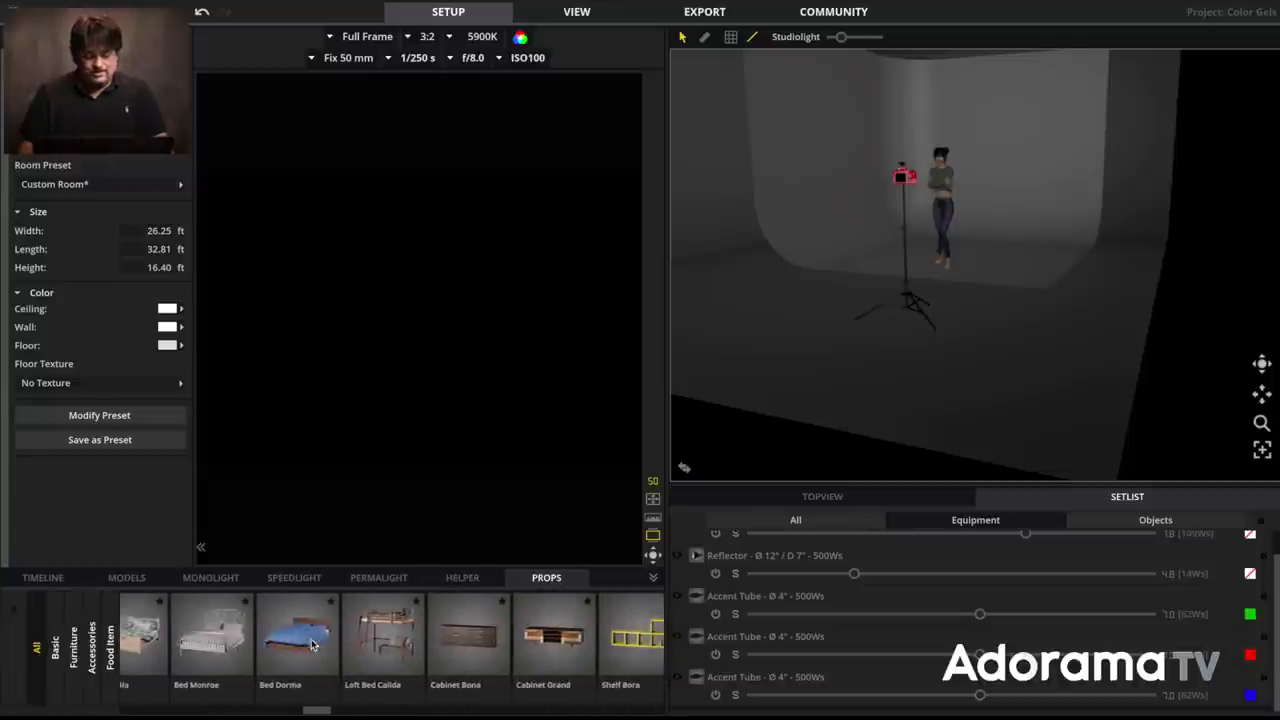
pyautogui.scroll(-5, 312, 645)
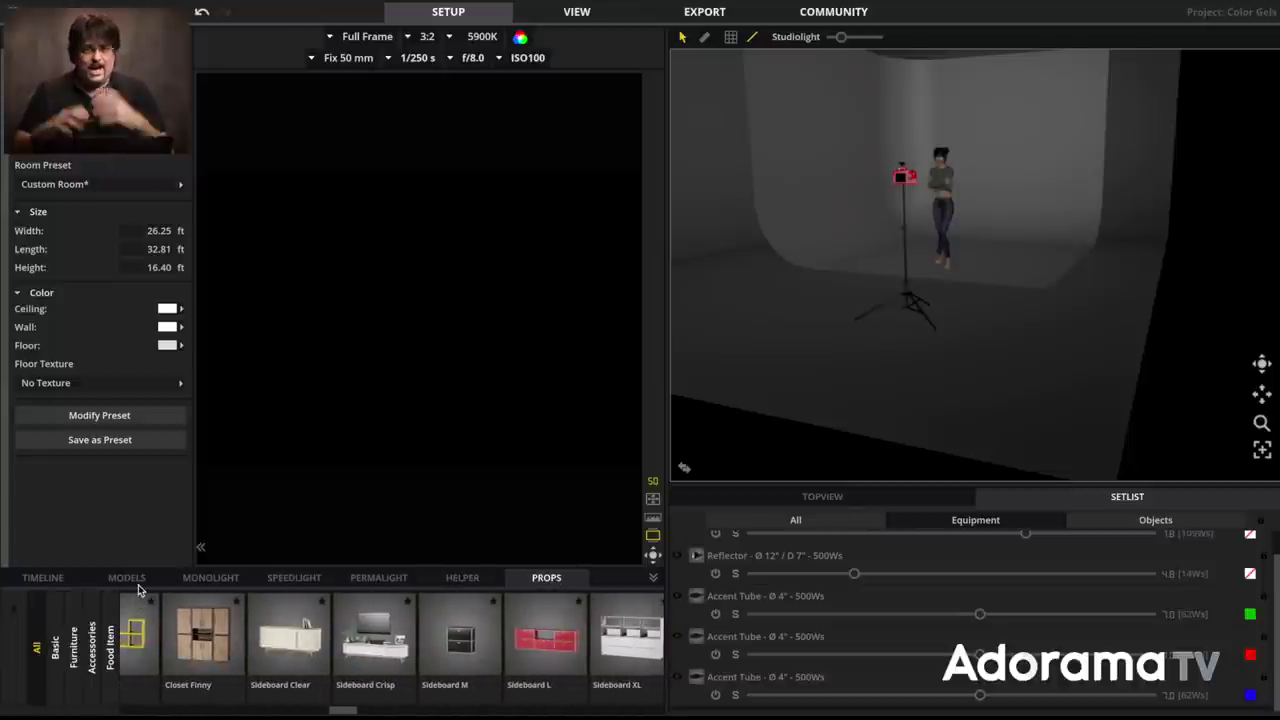
pyautogui.click(131, 582)
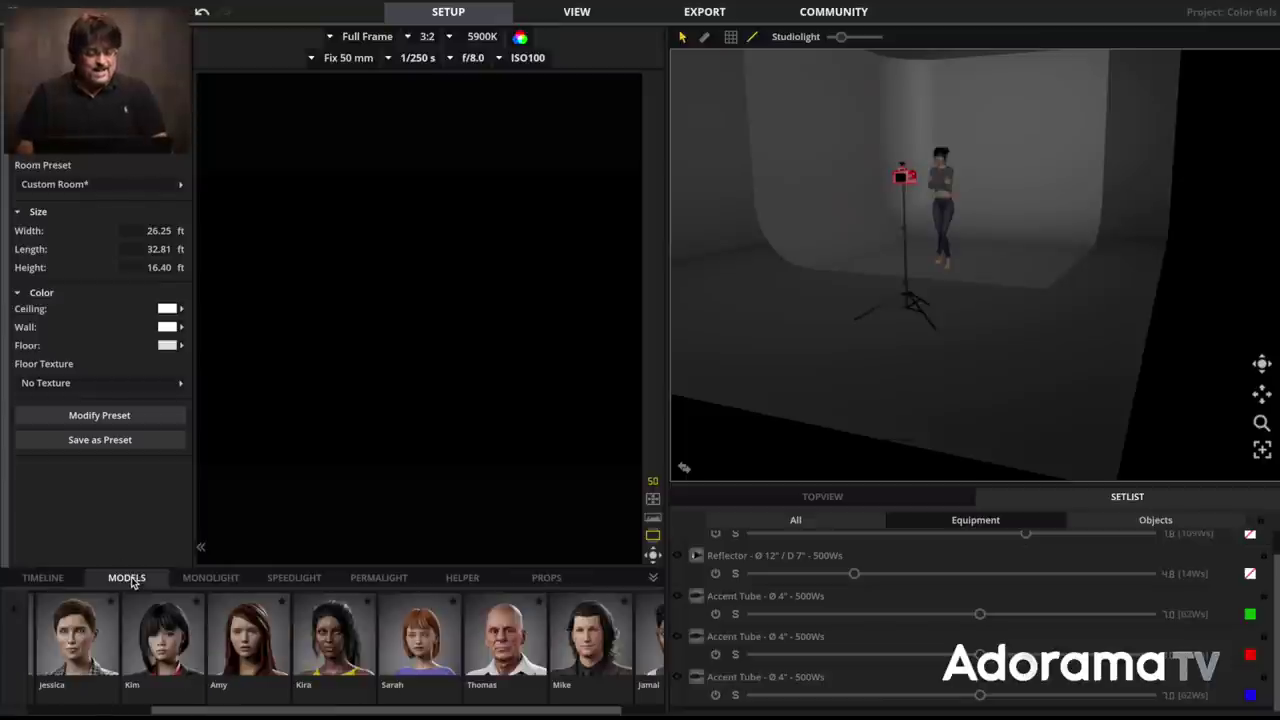
pyautogui.scroll(-1, 307, 630)
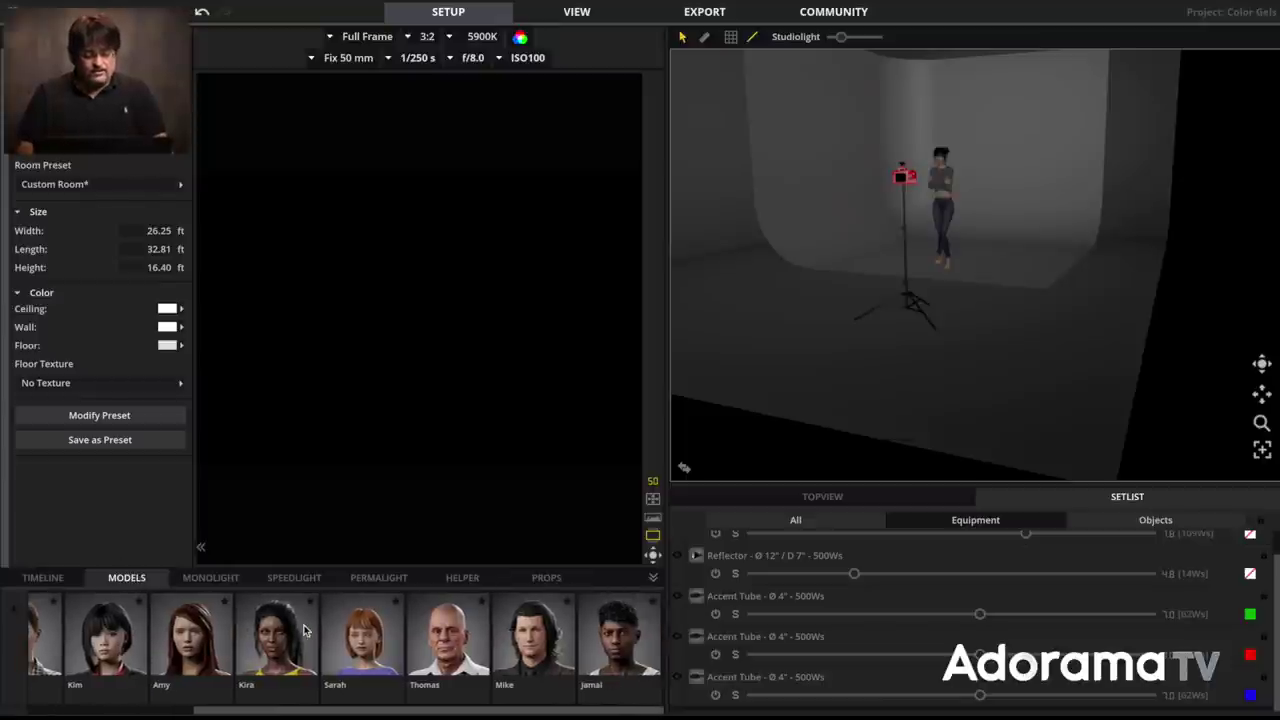
# Step: Select the model in the studio and examine her hair, clothing, glasses and preset pose options
pyautogui.click(946, 197)
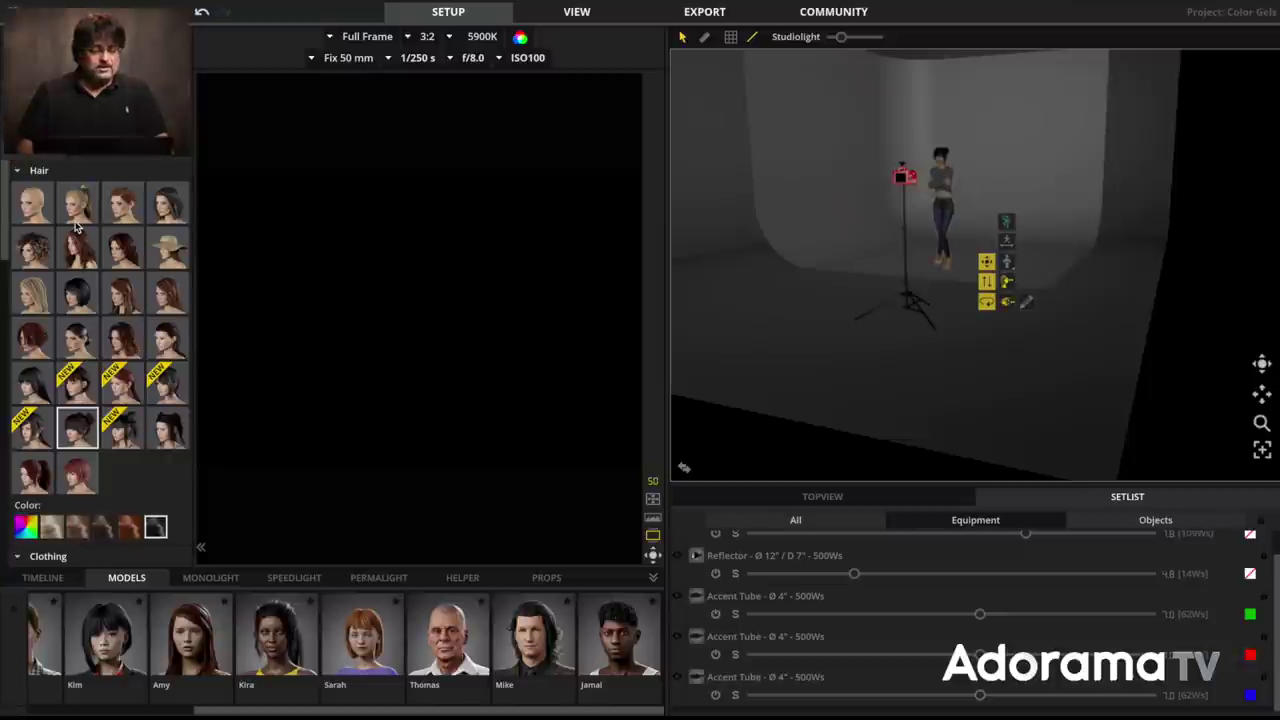
pyautogui.scroll(-5, 84, 259)
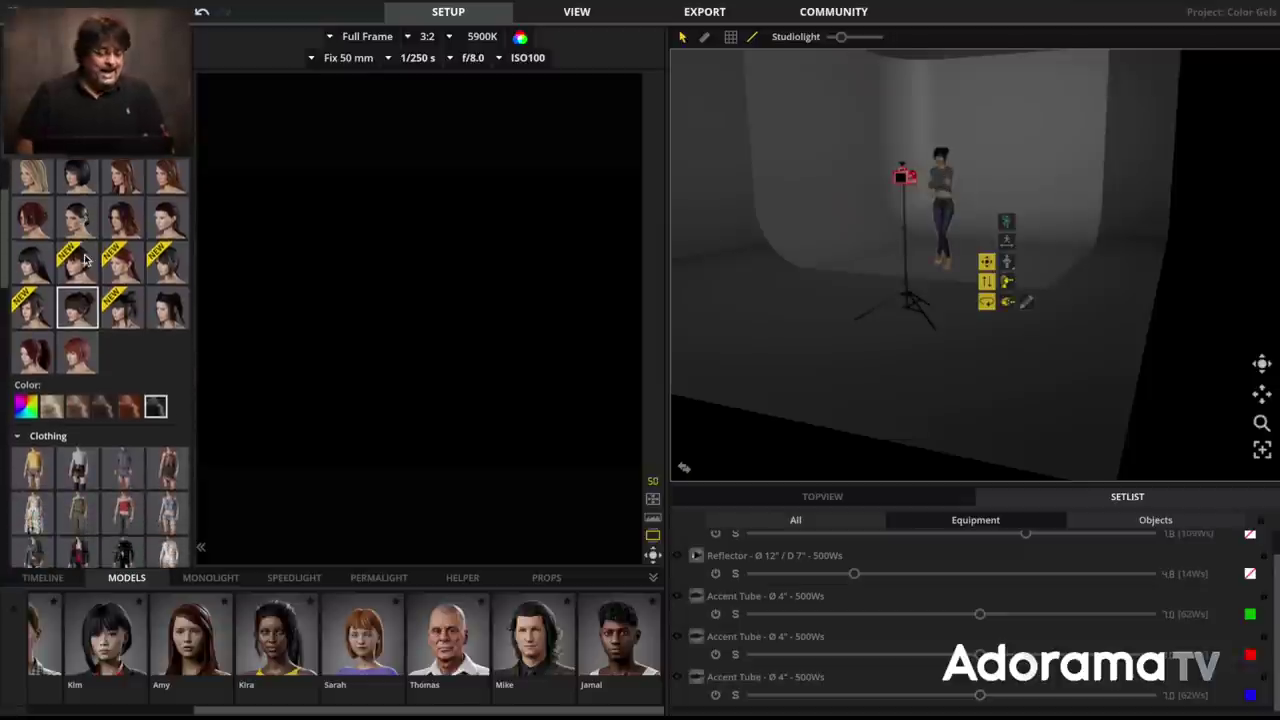
pyautogui.scroll(-2, 84, 259)
pyautogui.scroll(-8, 84, 259)
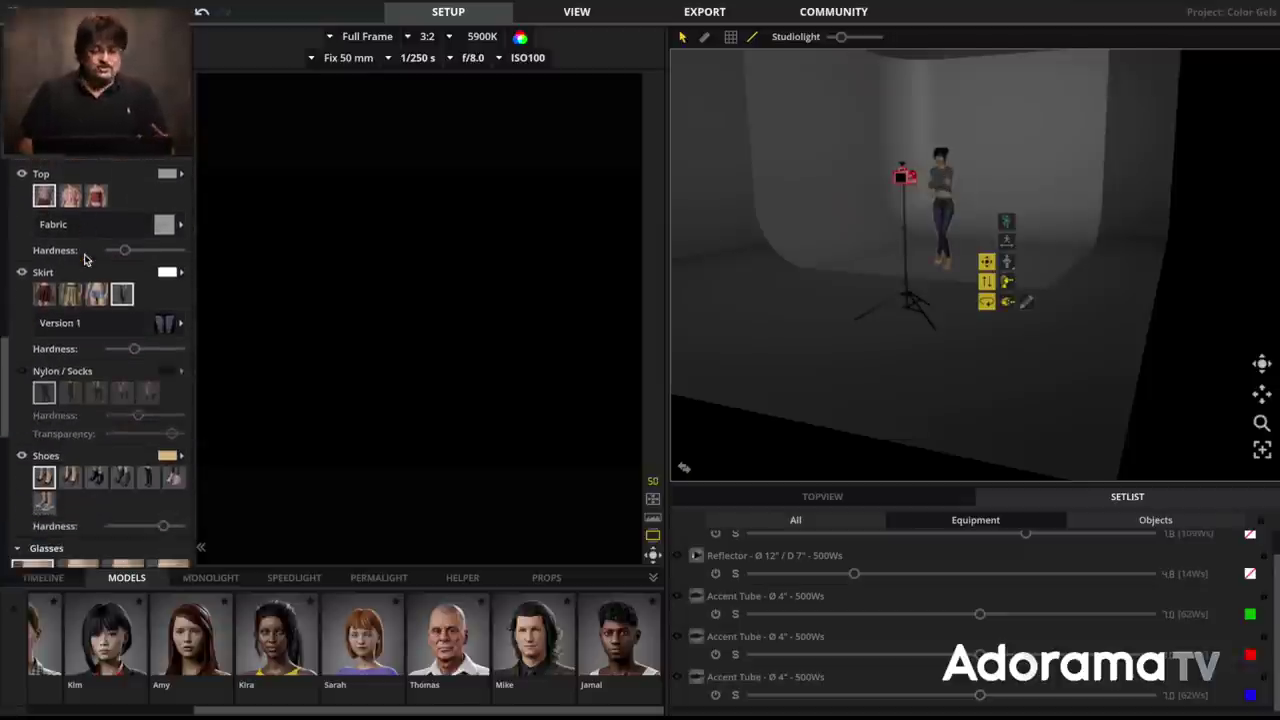
pyautogui.scroll(15, 86, 262)
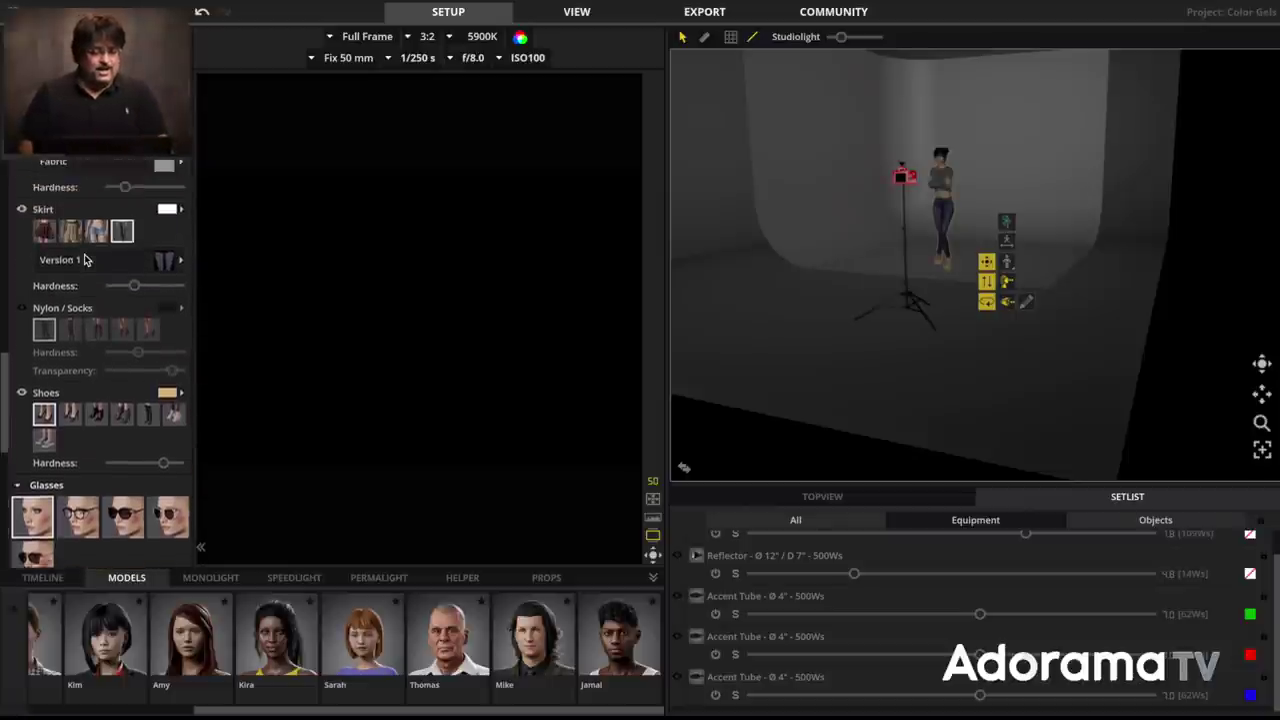
pyautogui.scroll(-3, 97, 281)
pyautogui.scroll(-20, 97, 281)
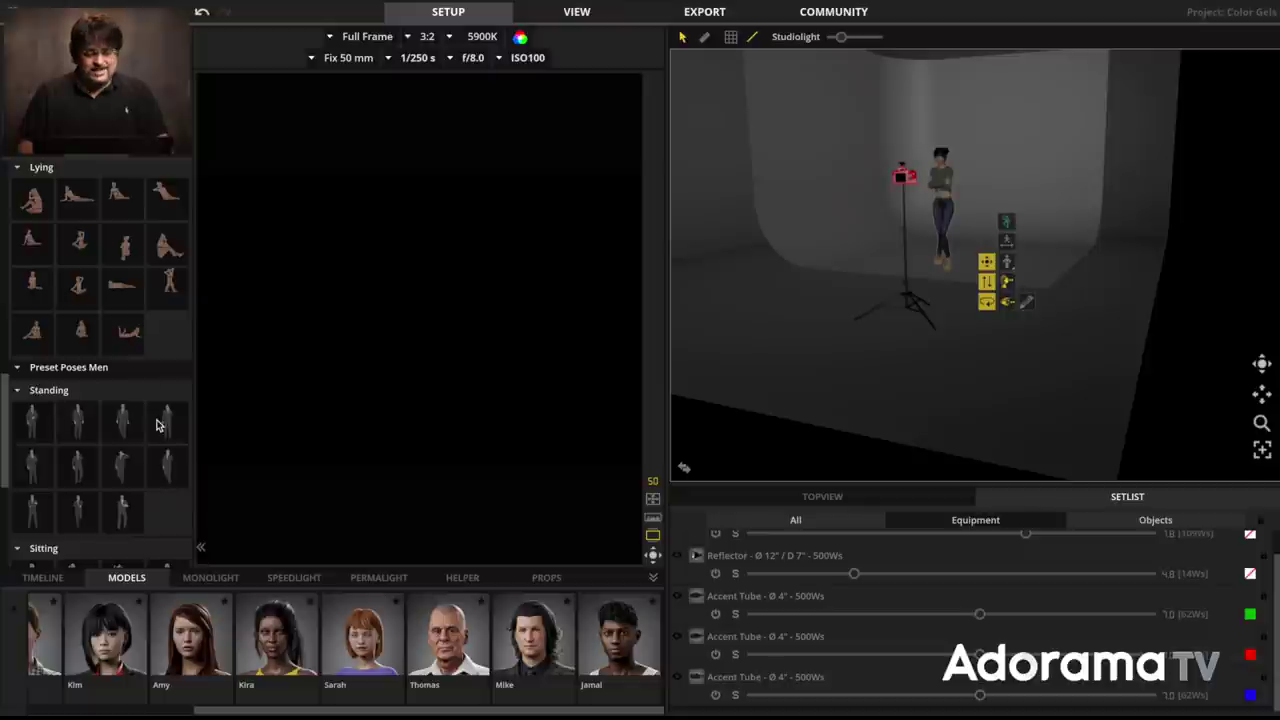
pyautogui.click(872, 344)
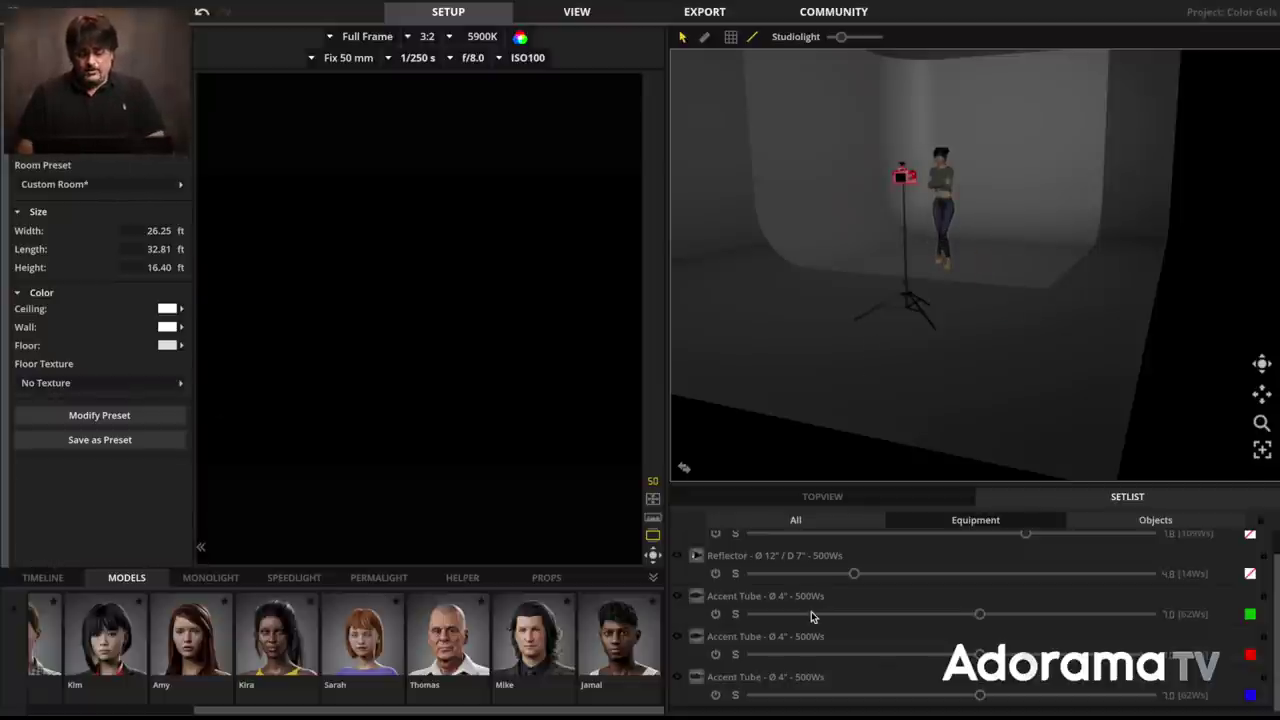
# Step: Turn on the 23,6 x 35" softbox and browse the alternative light shapers available for it
pyautogui.scroll(1, 811, 617)
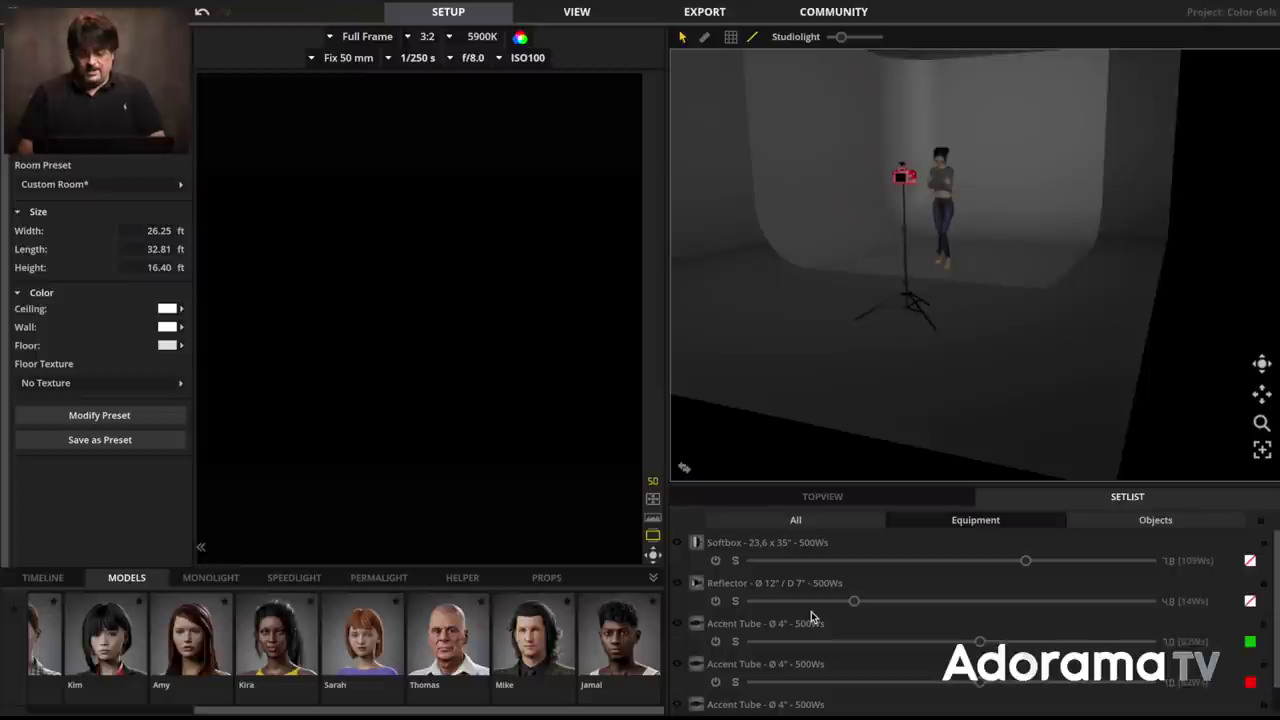
pyautogui.click(677, 543)
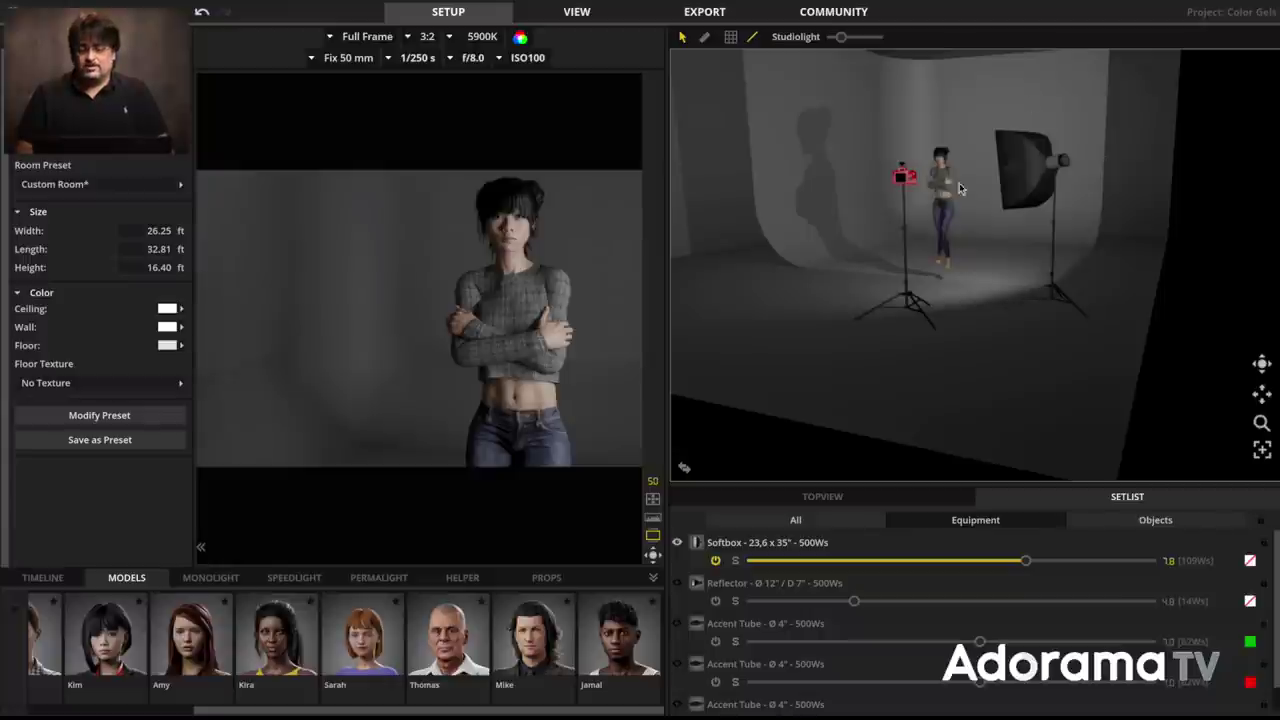
pyautogui.click(1040, 172)
pyautogui.click(1130, 167)
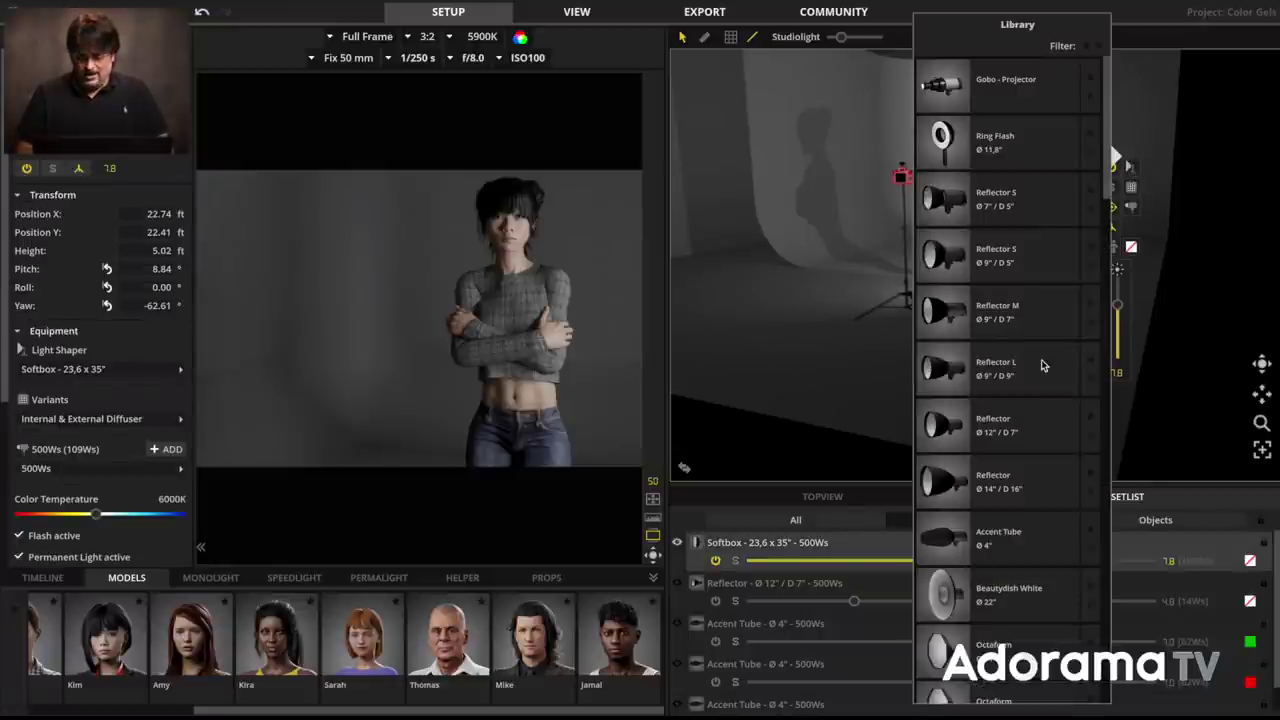
pyautogui.scroll(-5, 1040, 365)
pyautogui.scroll(-10, 1041, 365)
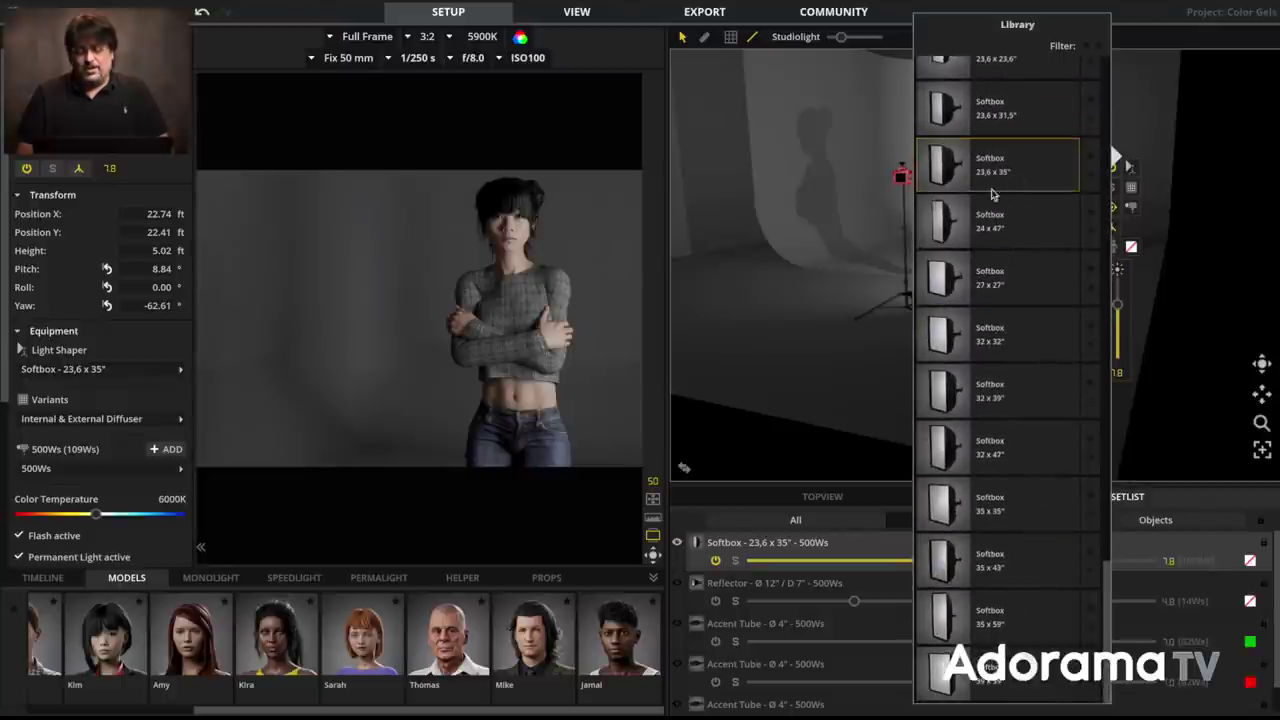
pyautogui.click(878, 268)
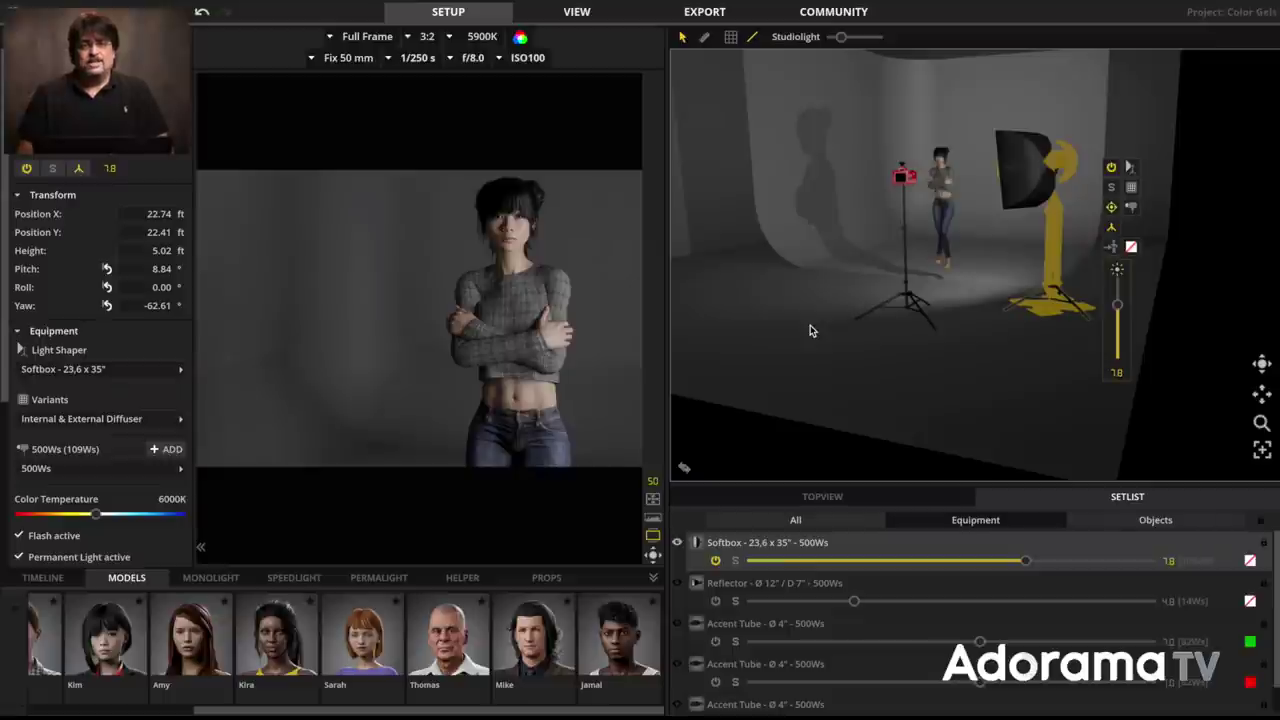
pyautogui.click(811, 330)
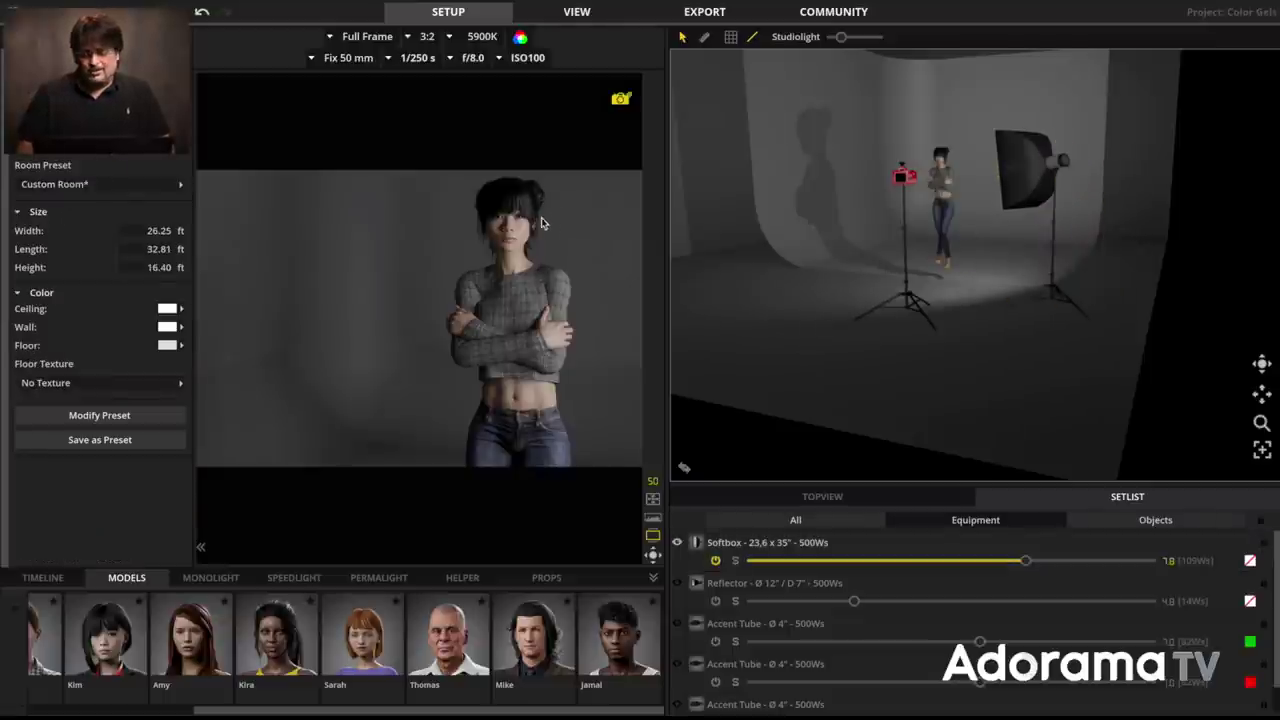
# Step: Raise the softbox on its stand to a height of about 5.92 ft
pyautogui.click(1052, 216)
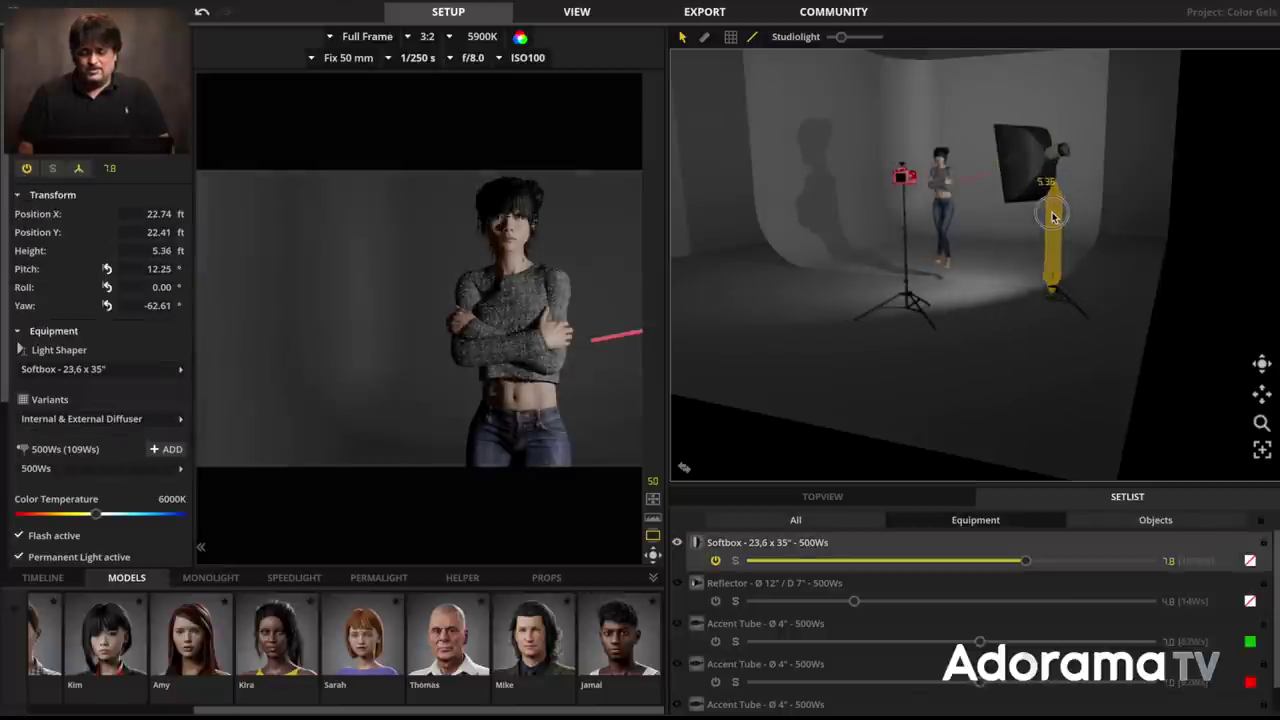
pyautogui.moveTo(1052, 216); pyautogui.dragTo(1051, 204)
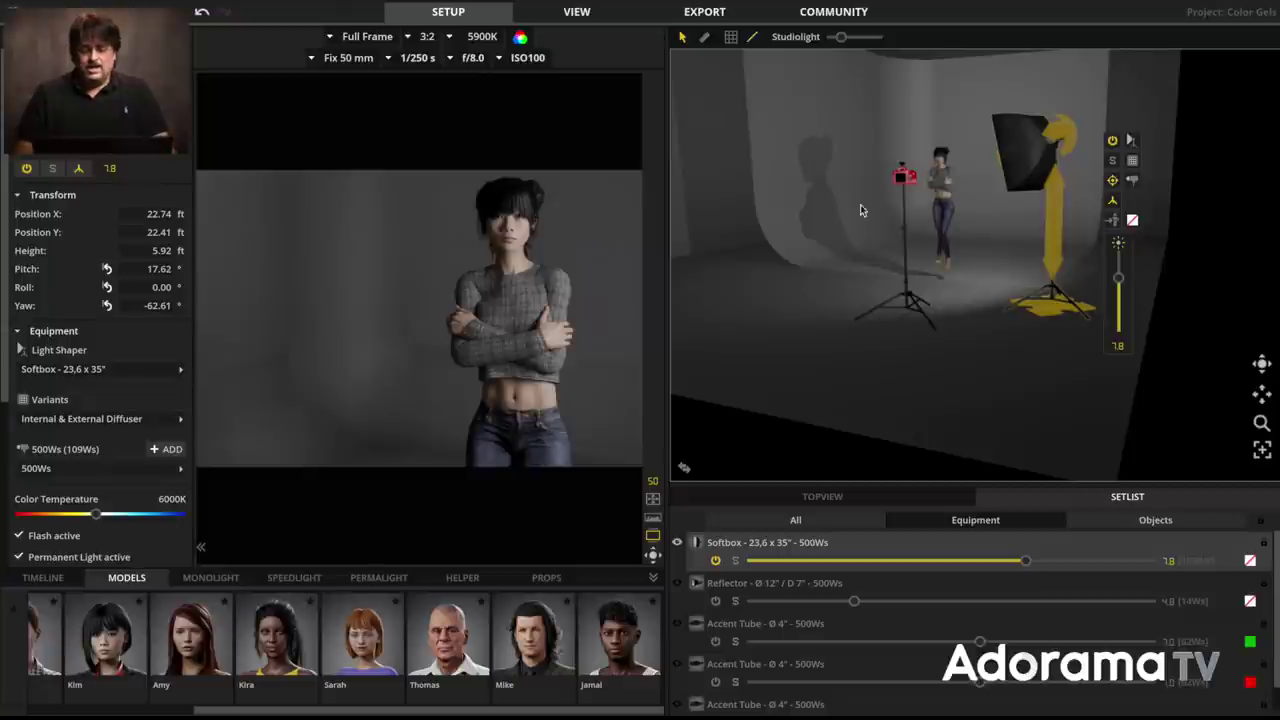
pyautogui.click(978, 306)
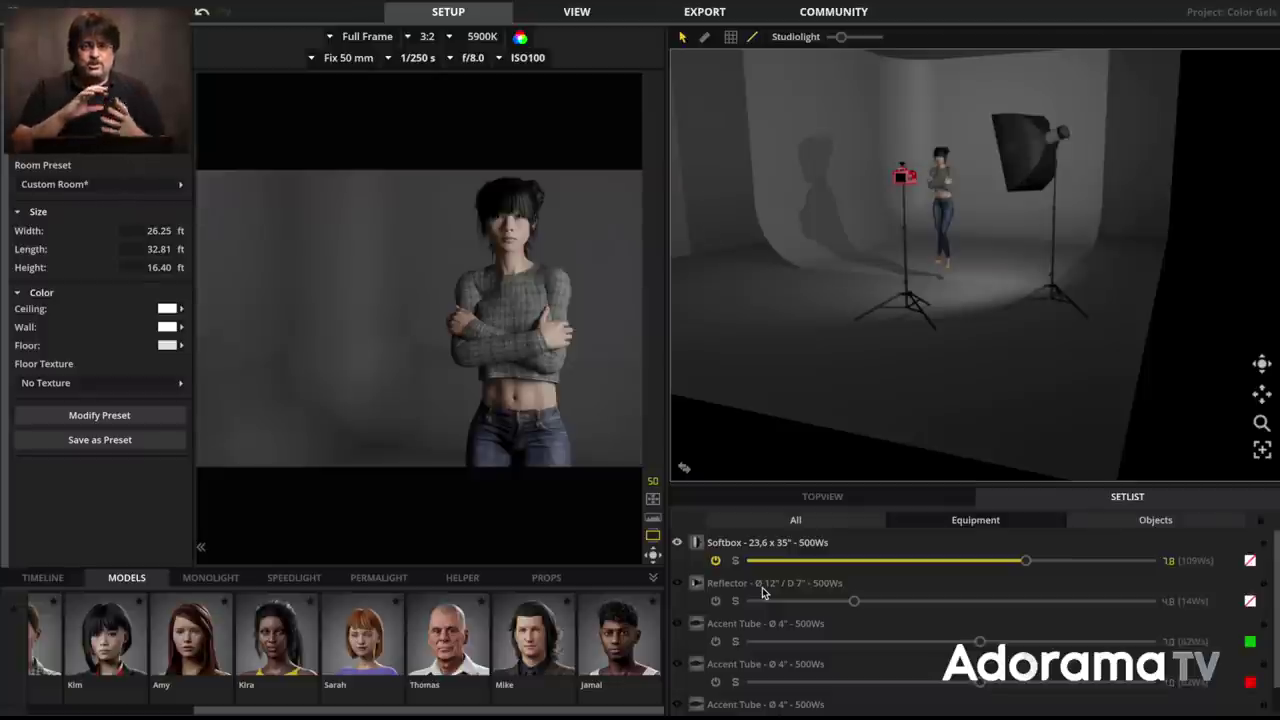
# Step: Turn off the softbox, turn on the green-gelled accent tube, and examine the tube's gel filters and custom color choices
pyautogui.click(677, 543)
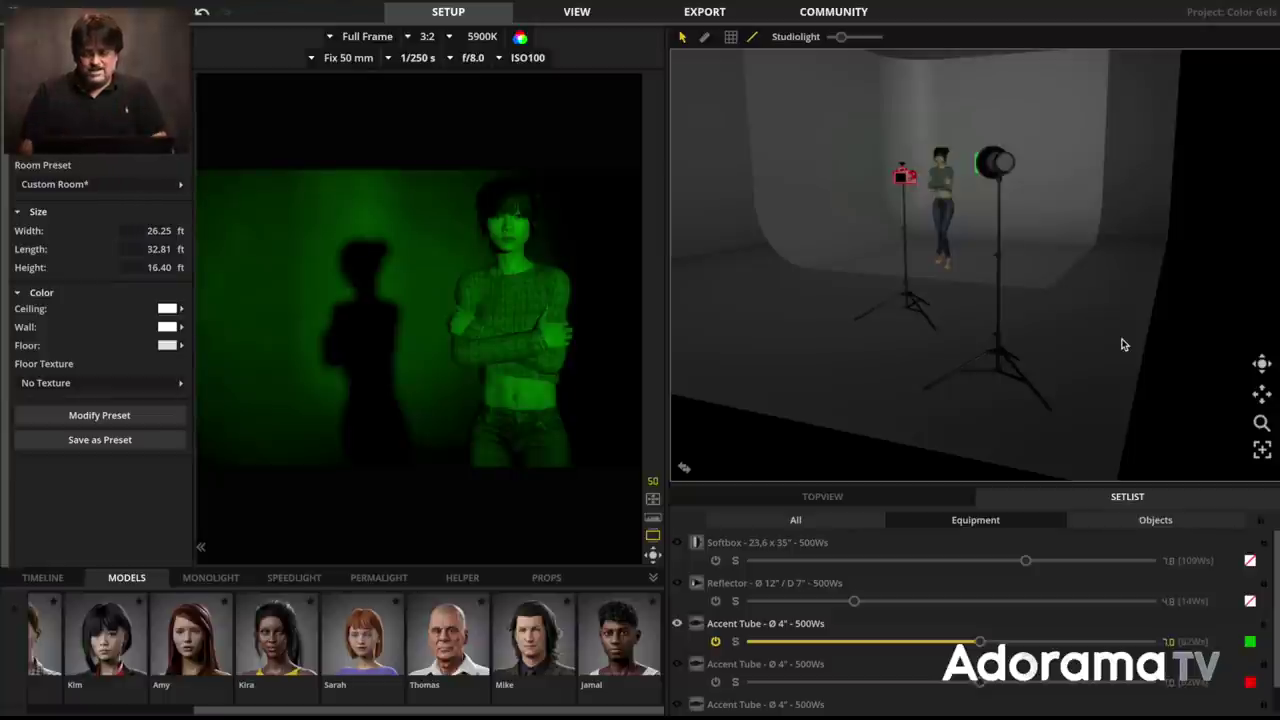
pyautogui.click(1004, 168)
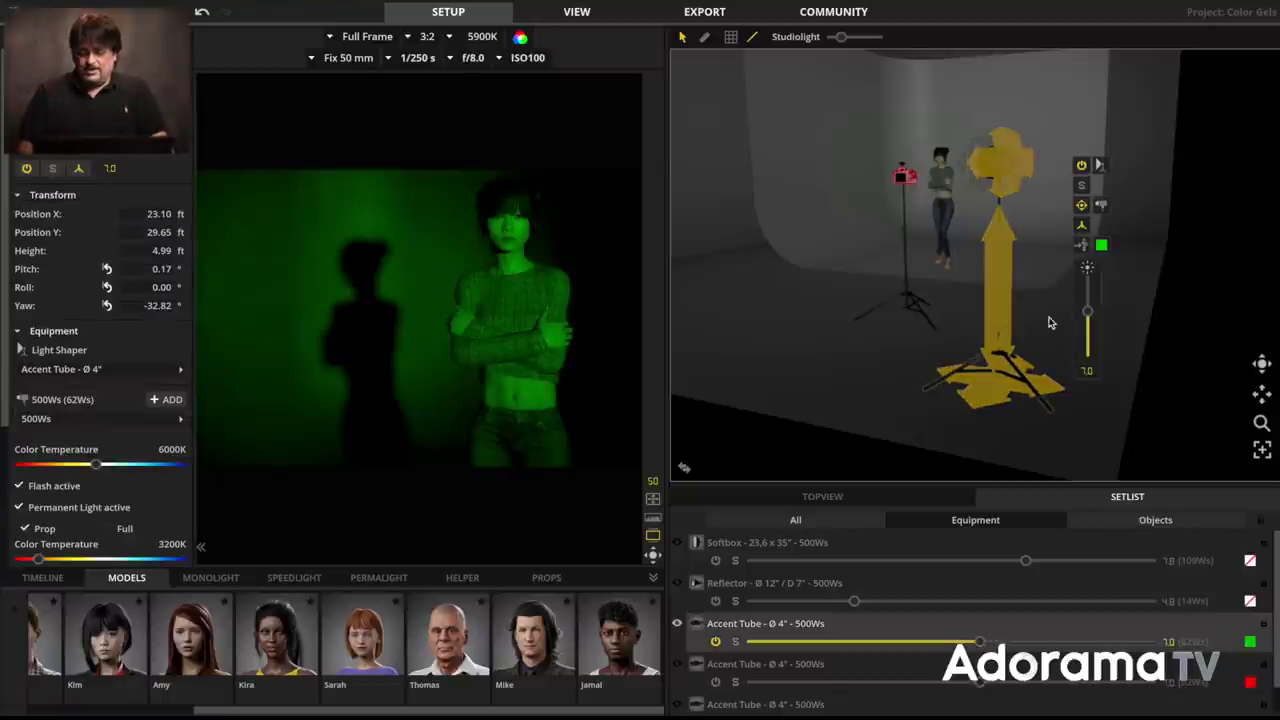
pyautogui.click(1102, 247)
pyautogui.scroll(-1, 985, 346)
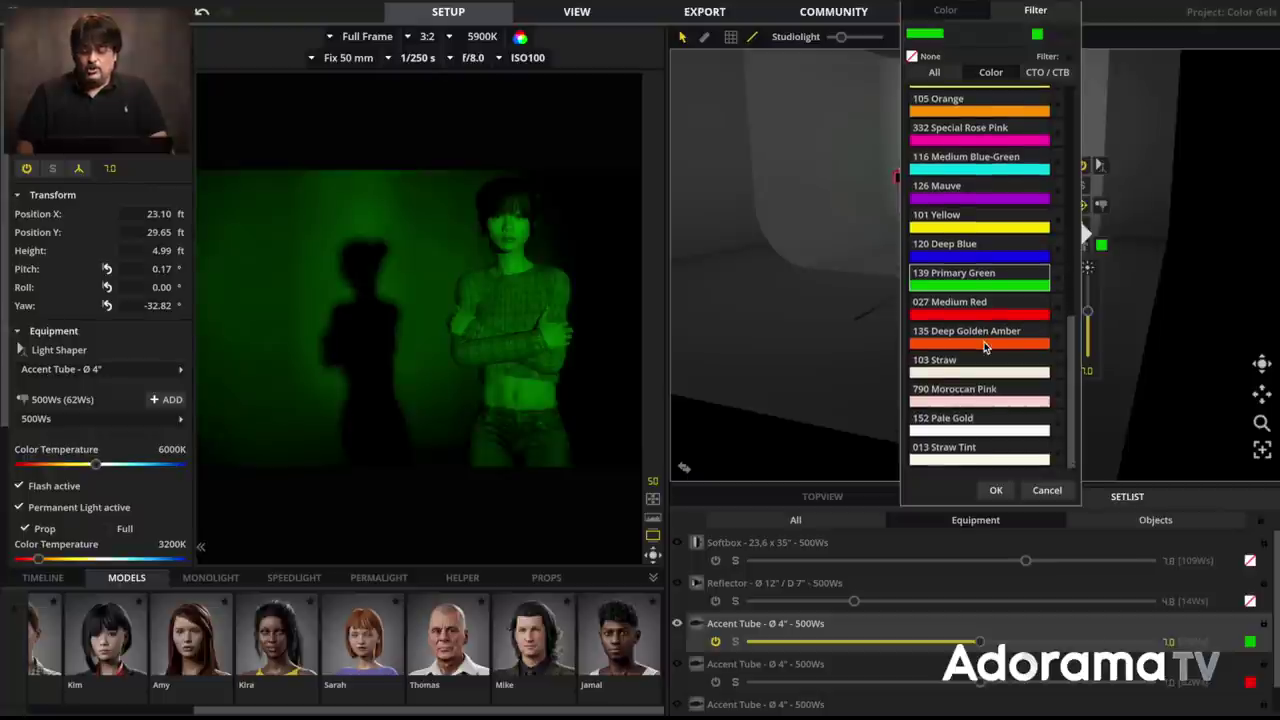
pyautogui.scroll(5, 975, 160)
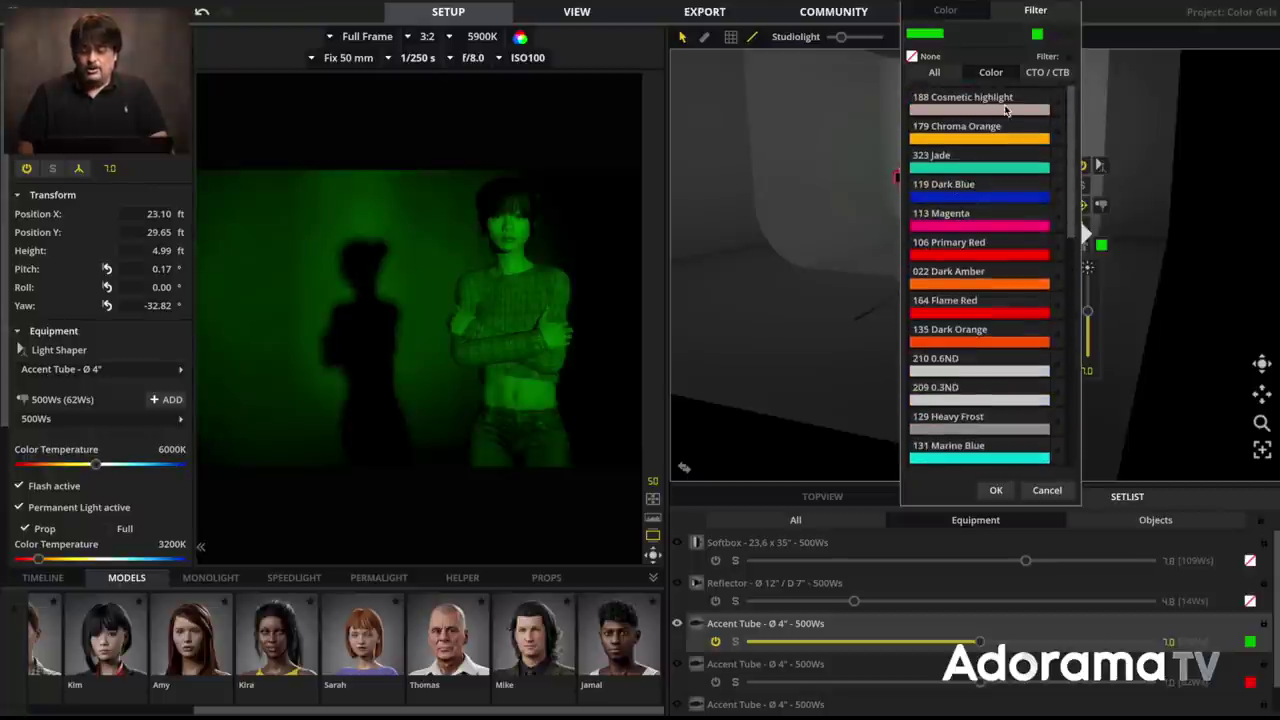
pyautogui.click(942, 12)
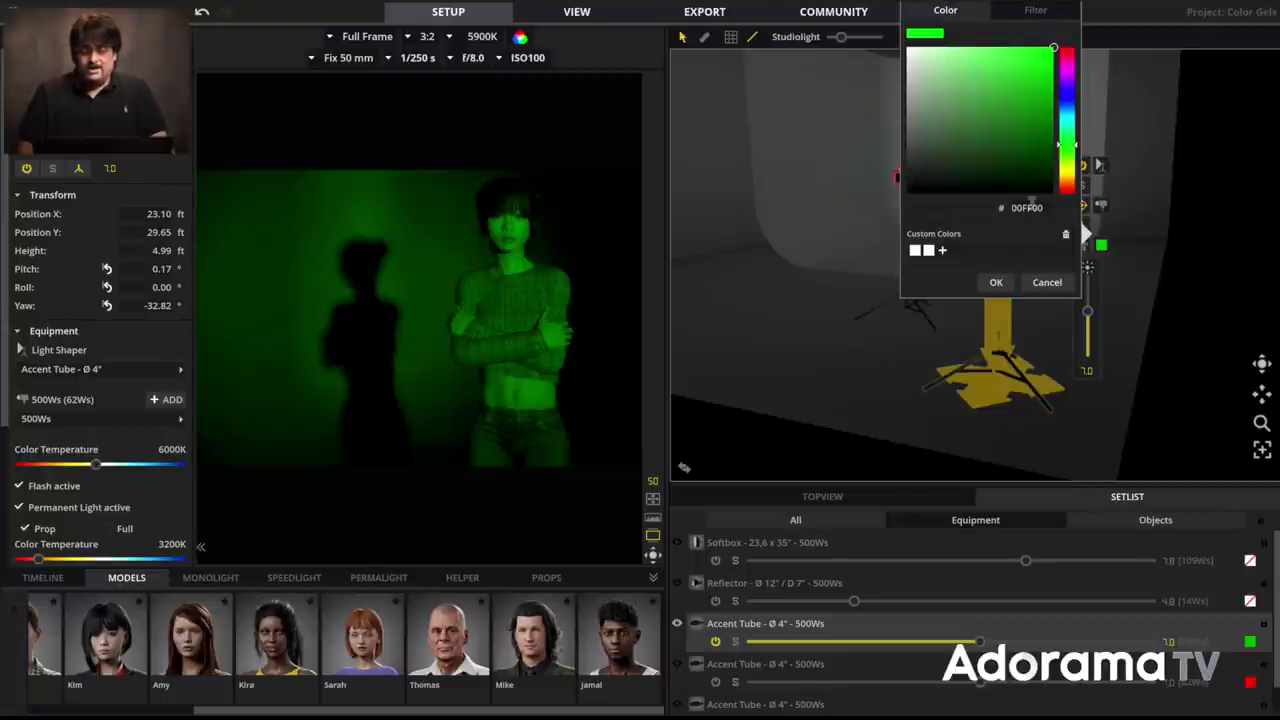
pyautogui.click(996, 282)
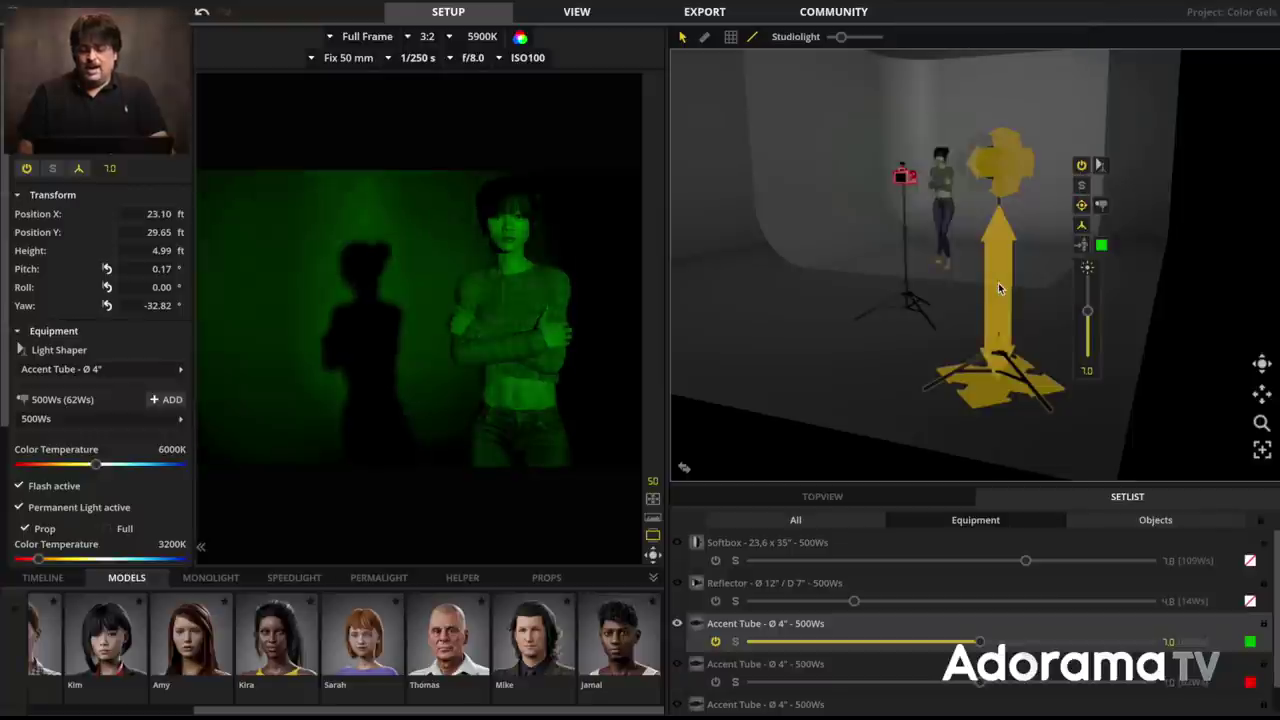
pyautogui.click(1099, 246)
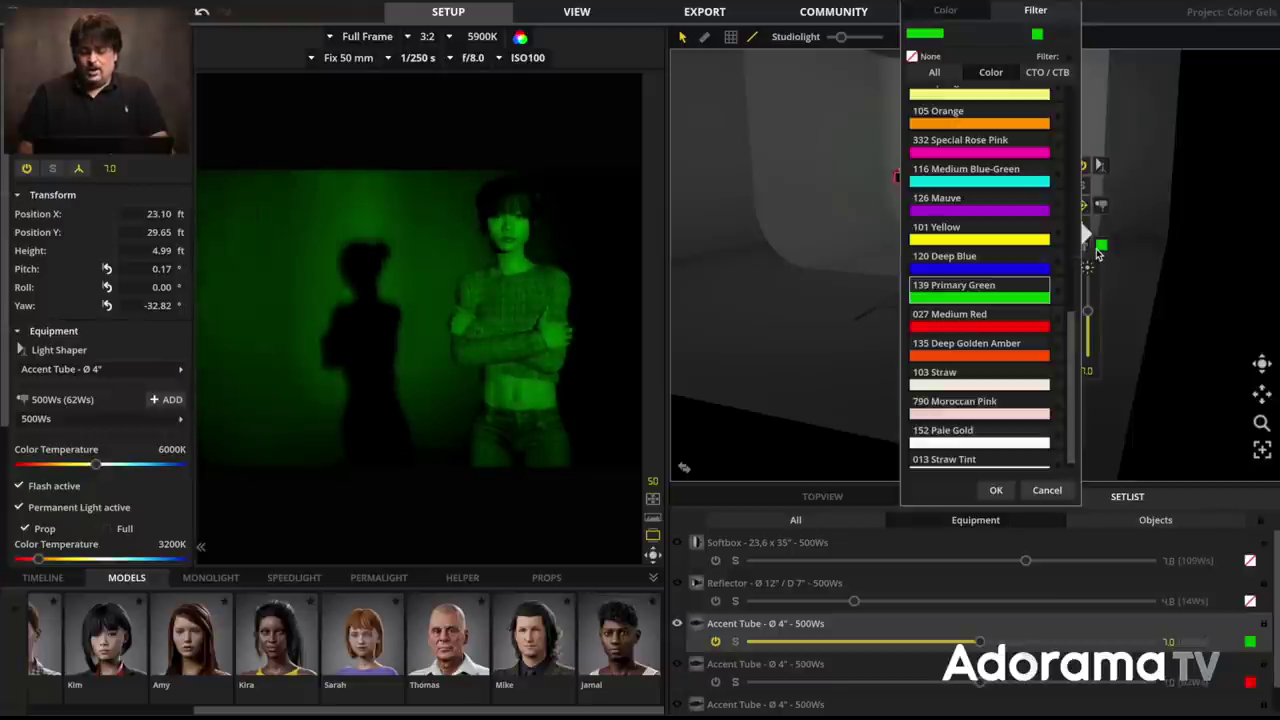
pyautogui.click(782, 314)
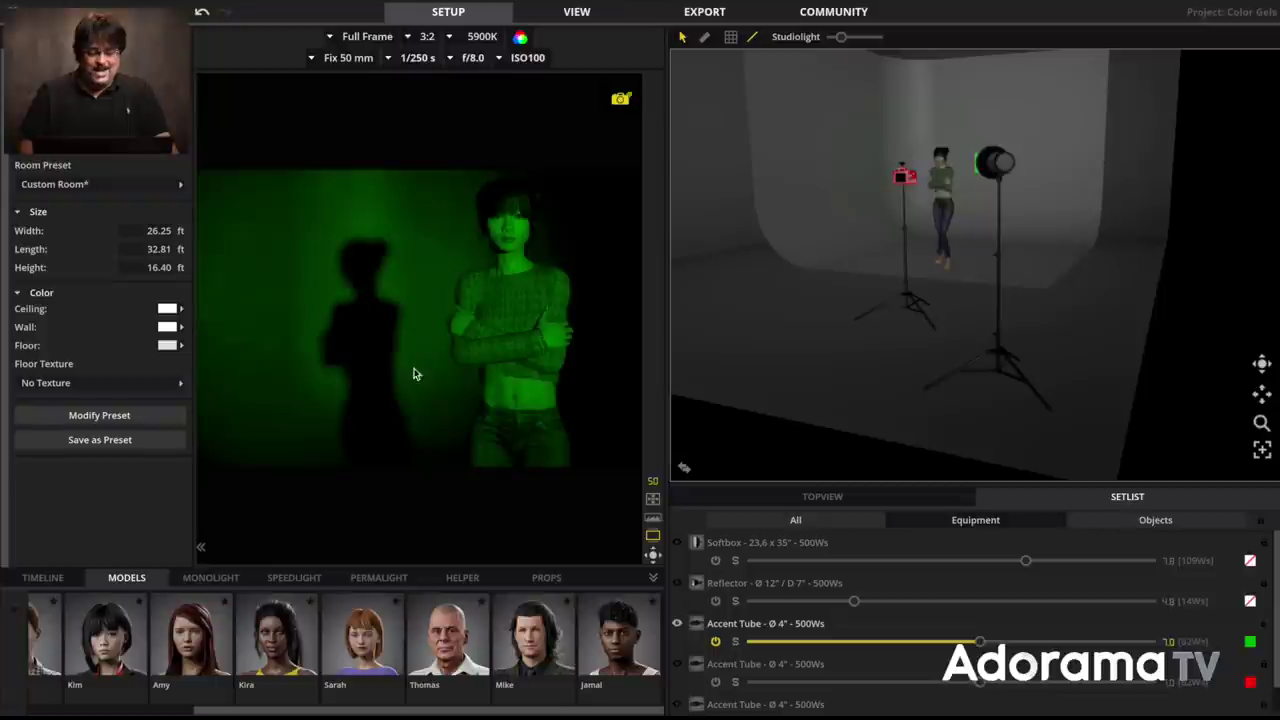
# Step: Turn on the red-gelled accent tube and toggle the red and green tubes individually to compare their shadows on the backdrop
pyautogui.scroll(-1, 736, 628)
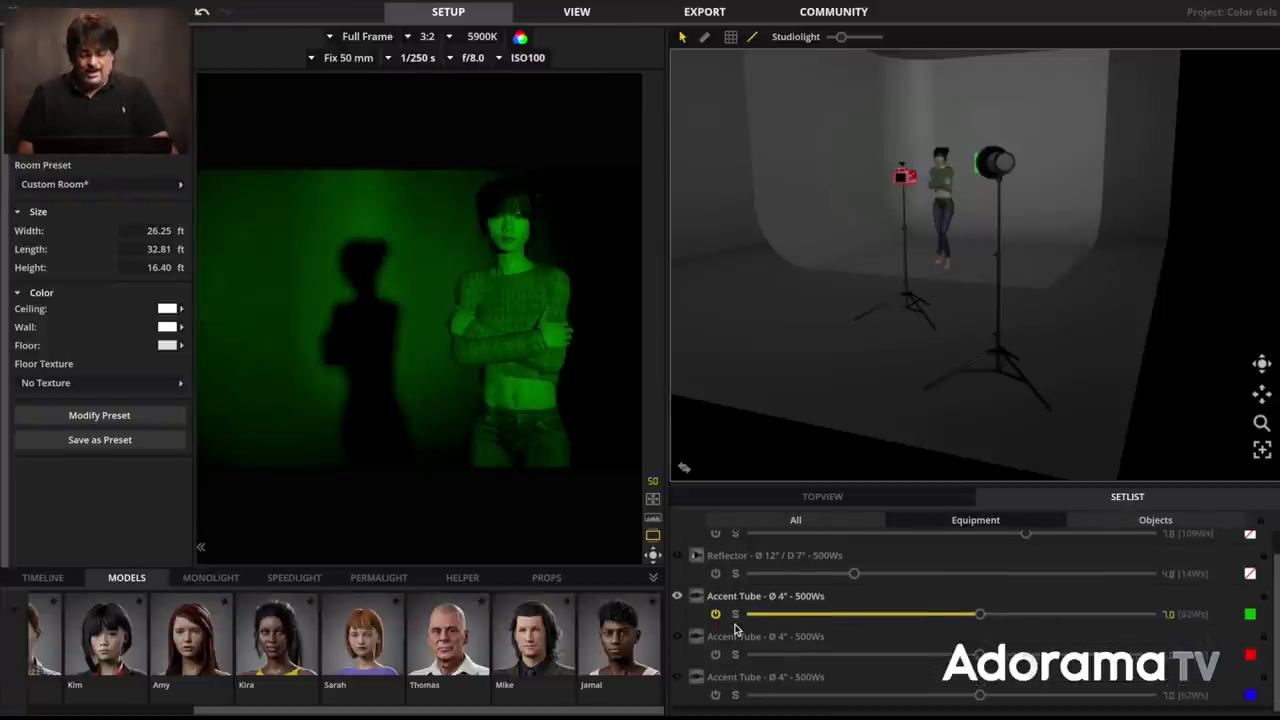
pyautogui.click(677, 637)
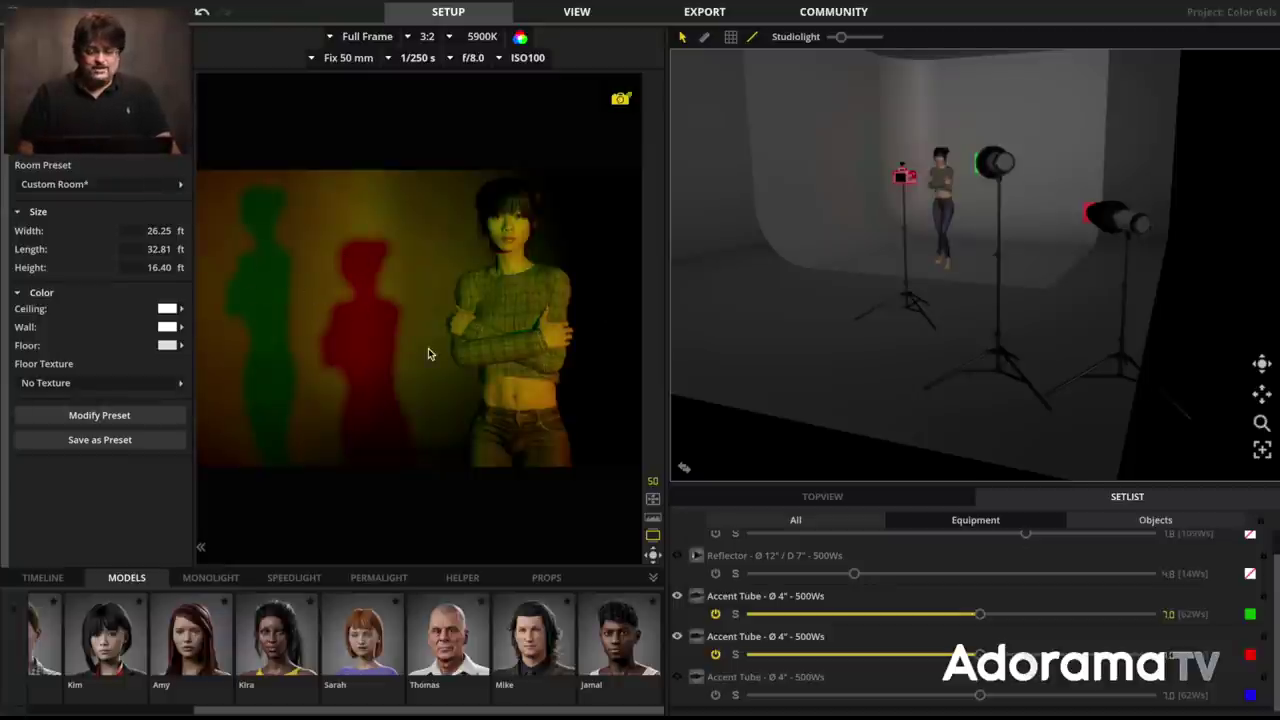
pyautogui.click(677, 637)
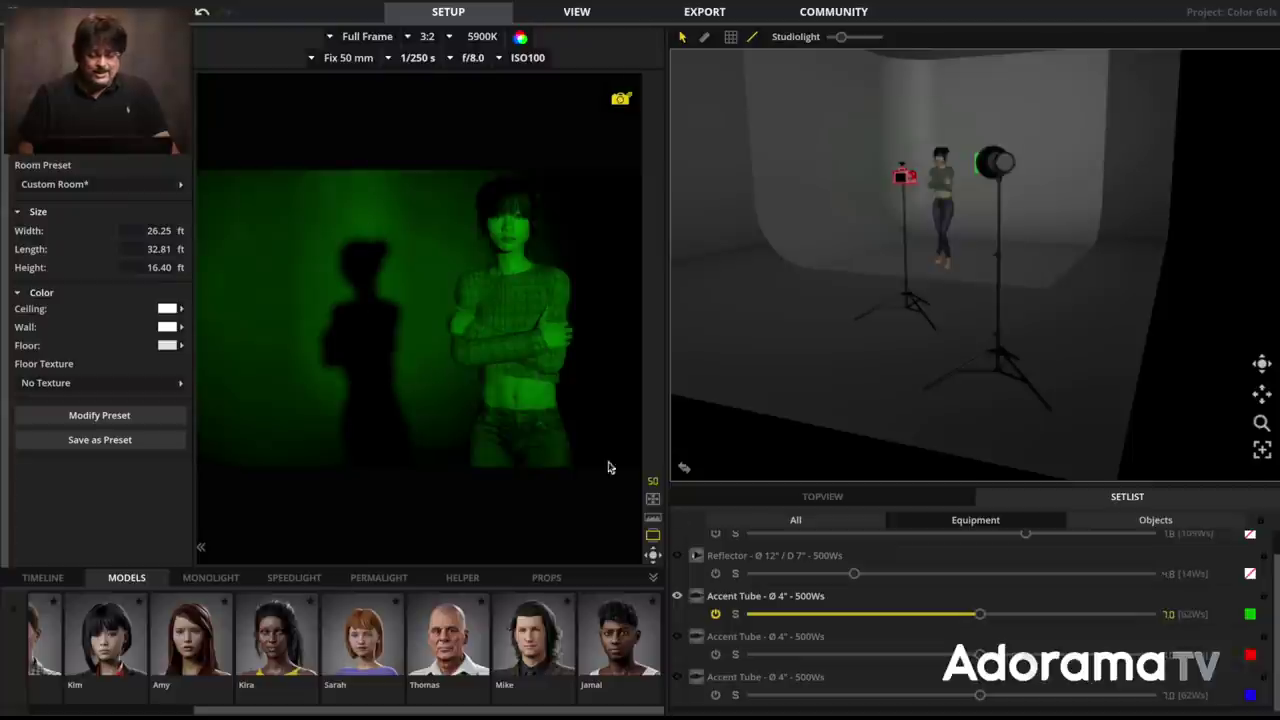
pyautogui.click(676, 640)
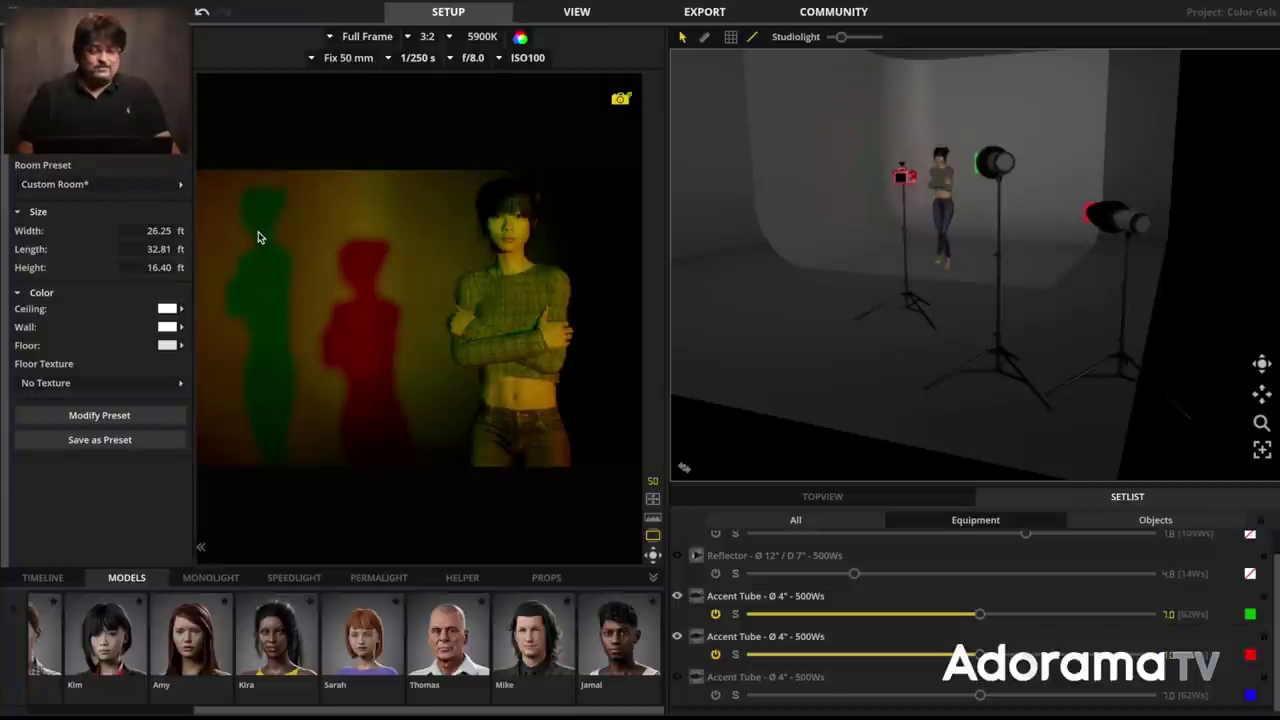
pyautogui.click(677, 596)
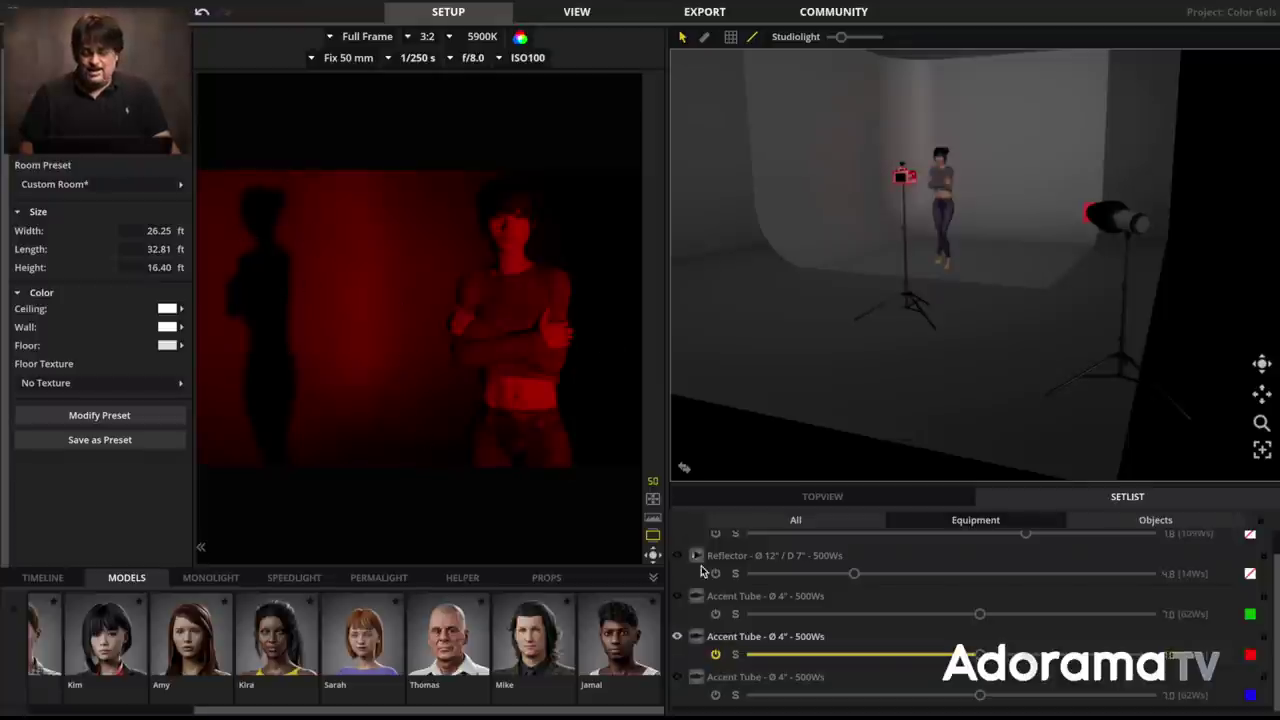
pyautogui.click(677, 596)
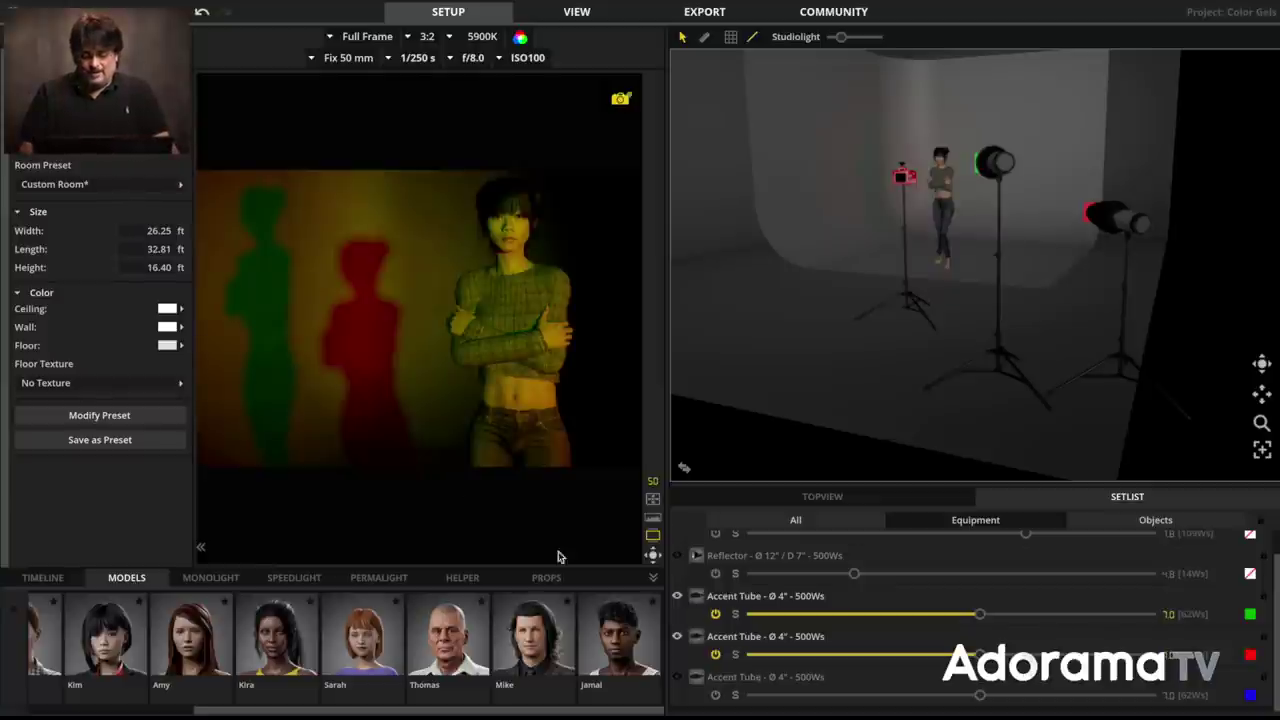
# Step: Turn on the blue-gelled accent tube with the red and green ones and inspect its placement among the light stands
pyautogui.click(677, 677)
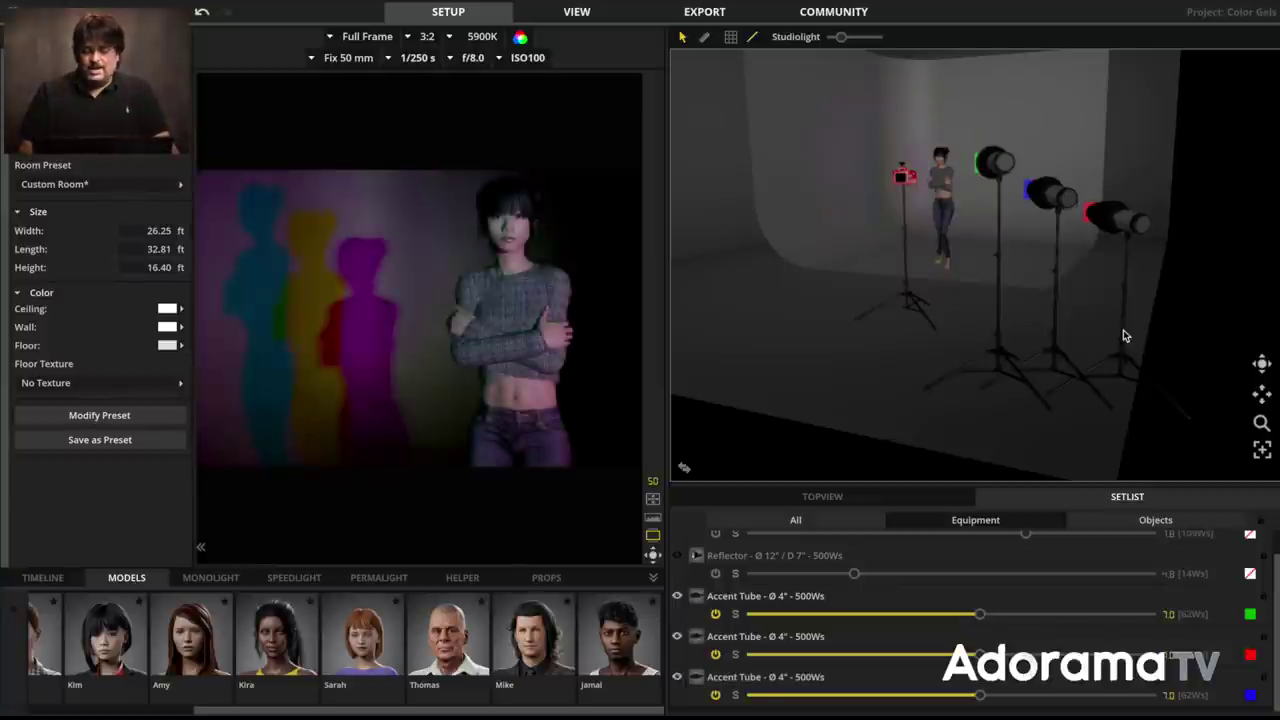
pyautogui.click(1120, 371)
pyautogui.click(994, 320)
pyautogui.click(1080, 200)
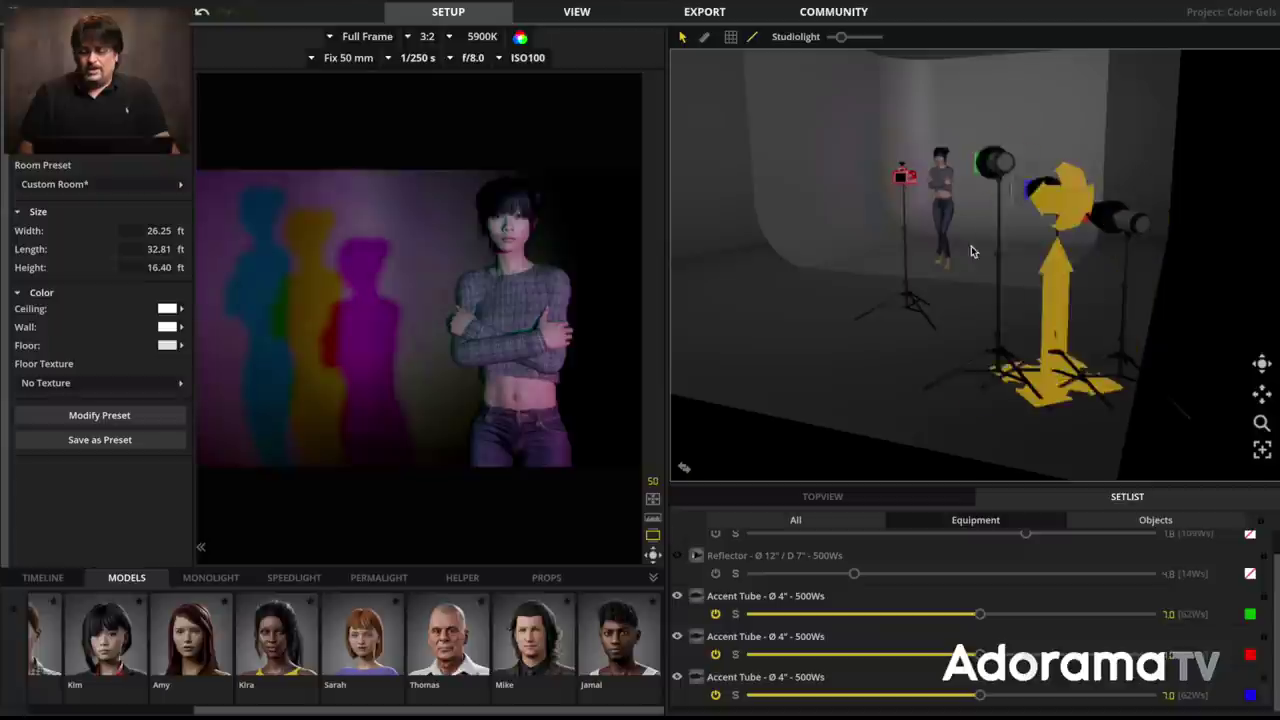
pyautogui.click(1100, 352)
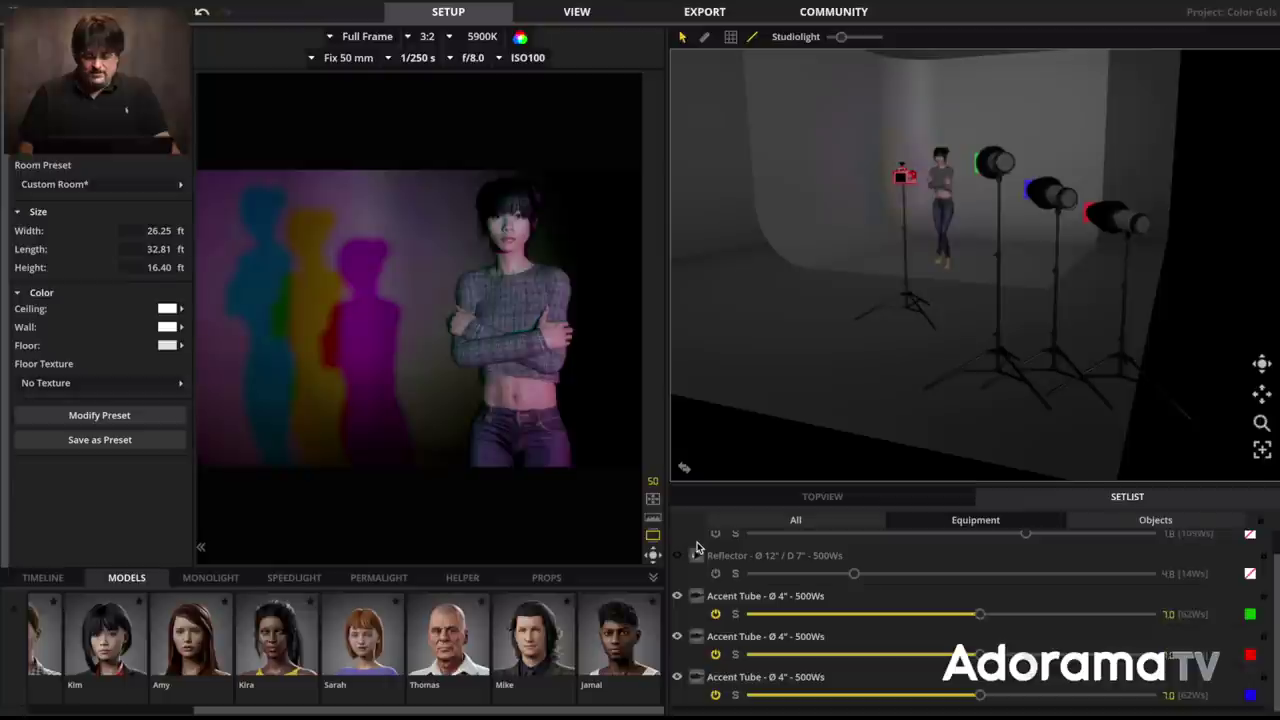
# Step: Compare the red and blue accent tubes each on their own before turning all three gelled tubes back on
pyautogui.click(676, 597)
pyautogui.click(676, 677)
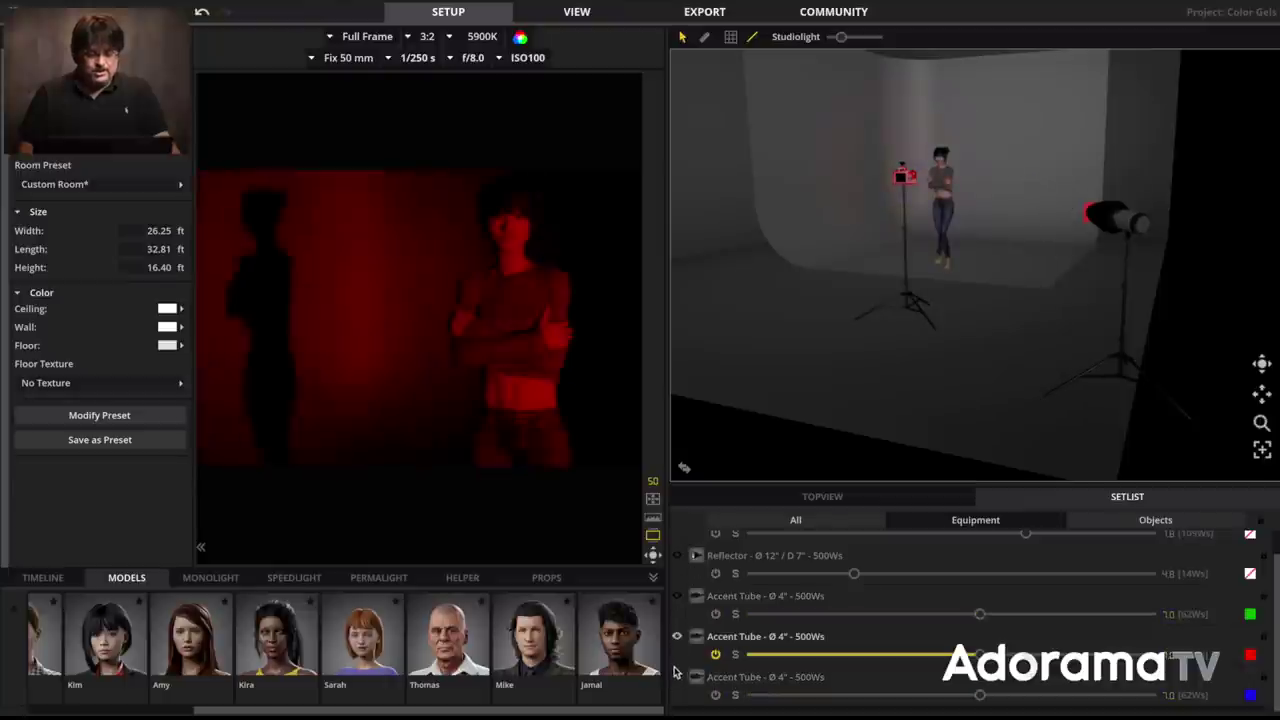
pyautogui.click(676, 636)
pyautogui.click(676, 677)
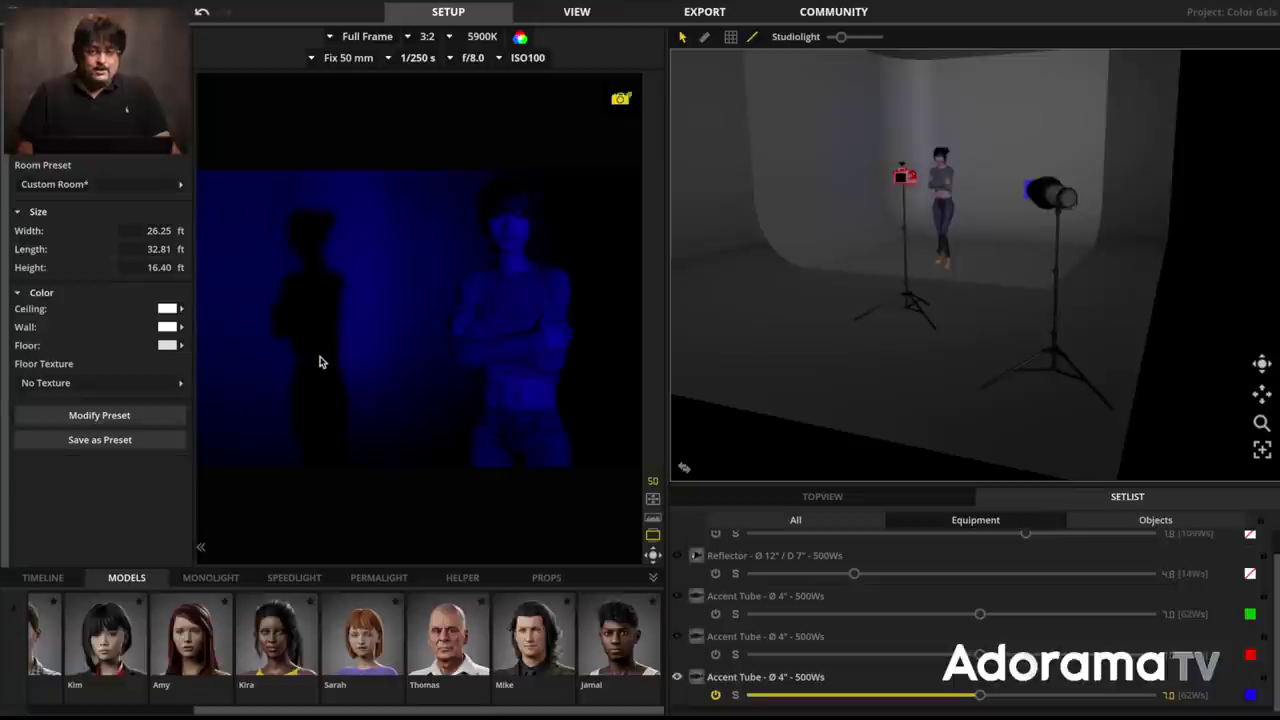
pyautogui.click(676, 636)
pyautogui.click(676, 596)
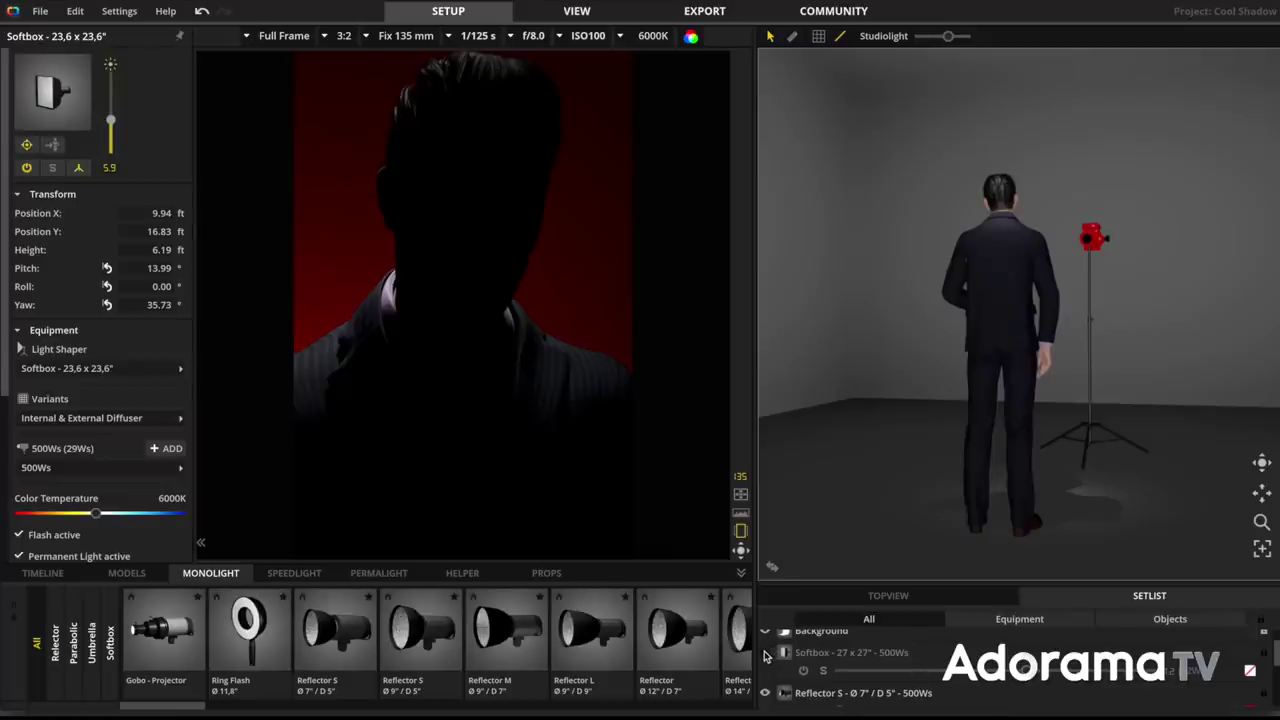
# Step: Turn on the 27 x 27" softbox and the blue-gelled 23,6 x 23,6" softbox in the Cool Shadow project, leaving no light selected
pyautogui.click(765, 653)
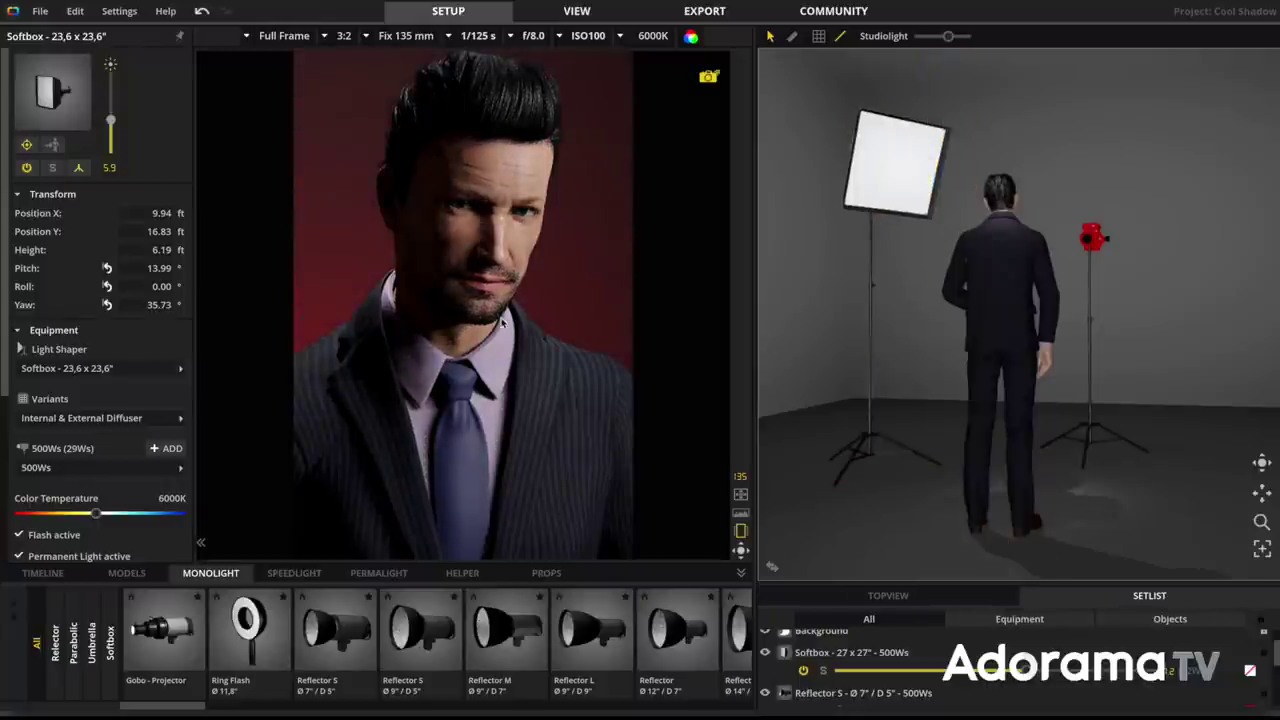
pyautogui.scroll(-2, 850, 680)
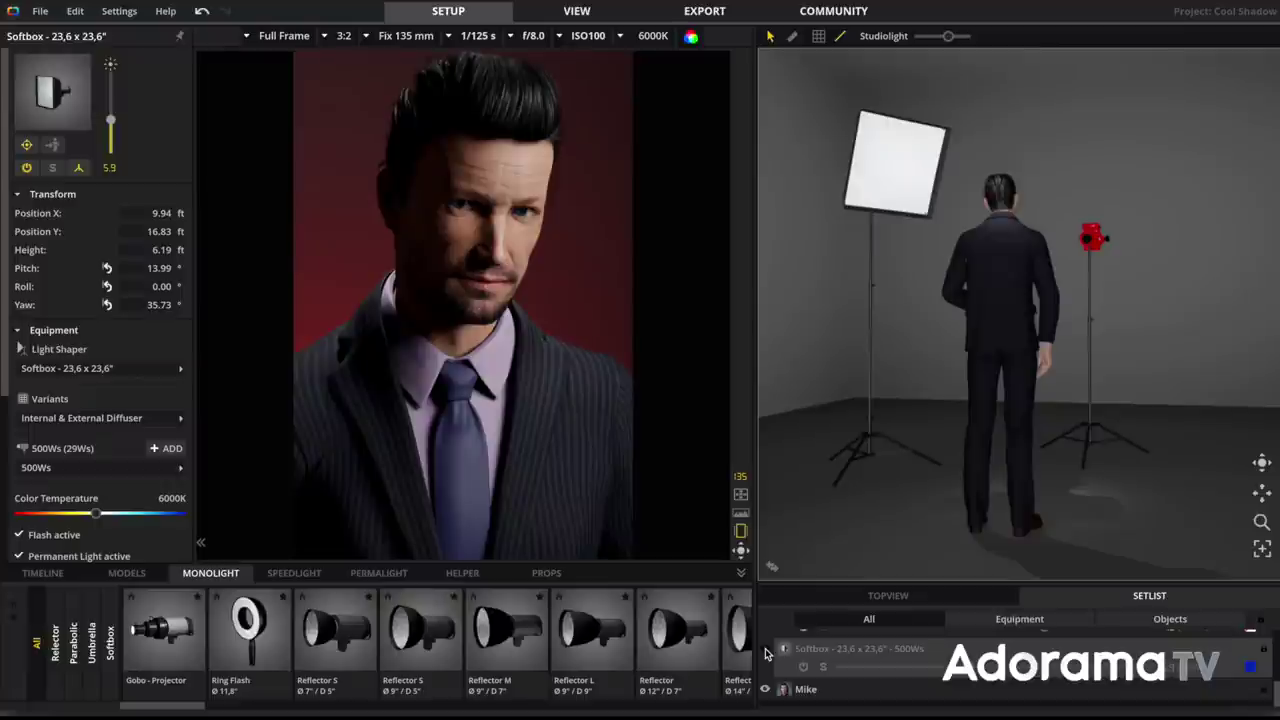
pyautogui.click(765, 649)
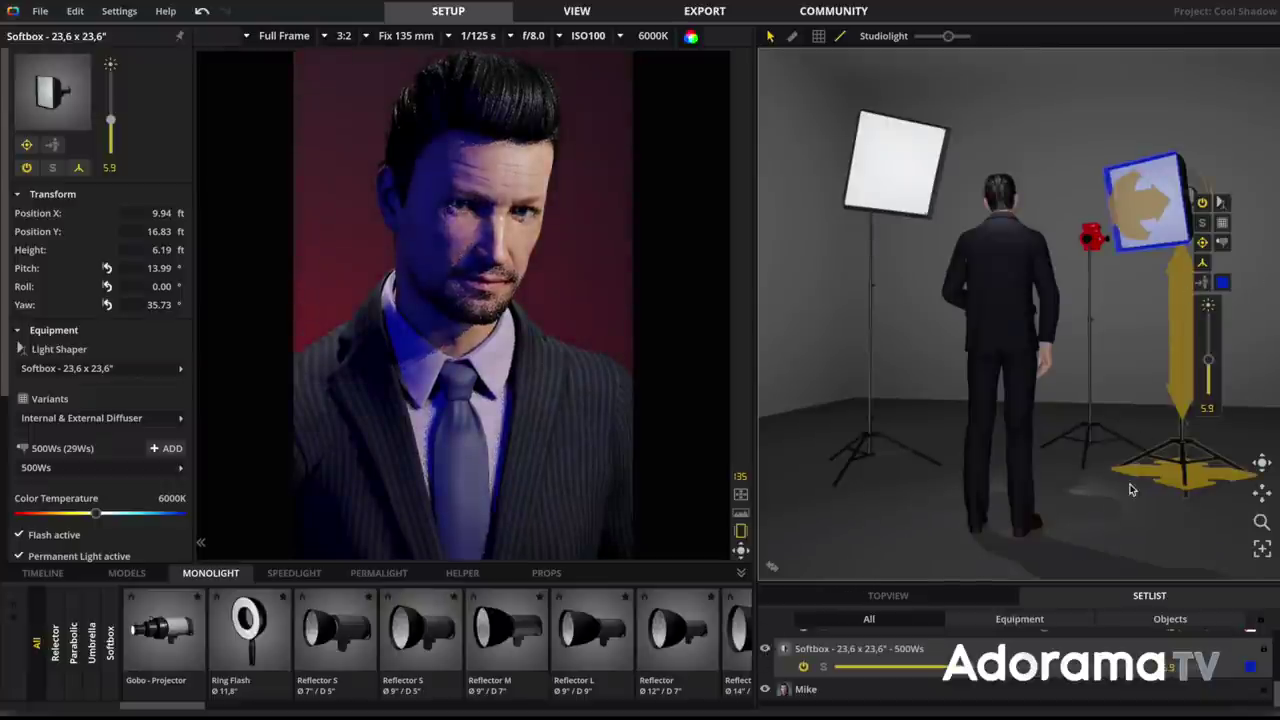
pyautogui.click(1127, 517)
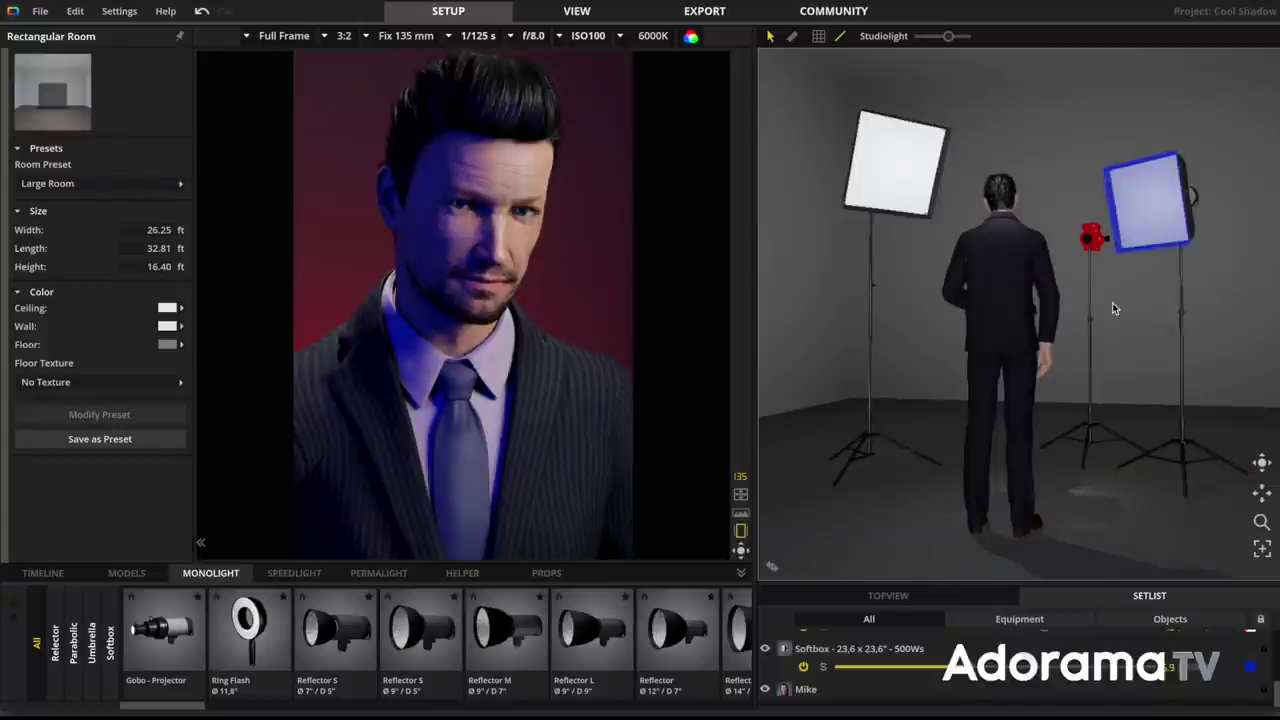